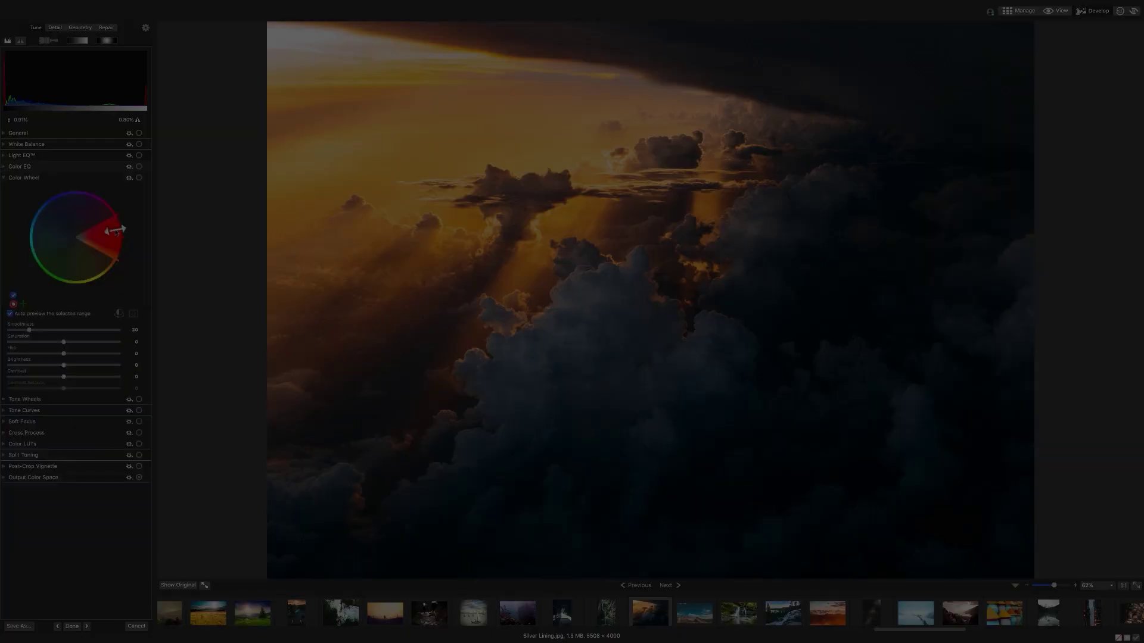
# Shift the Color Wheel range onto the orange-yellow tones of Silver Lining.jpg and set saturation to -11, hue to -16 and brightness to 12
pyautogui.moveTo(112, 228)
pyautogui.moveTo(112, 227); pyautogui.dragTo(111, 260)
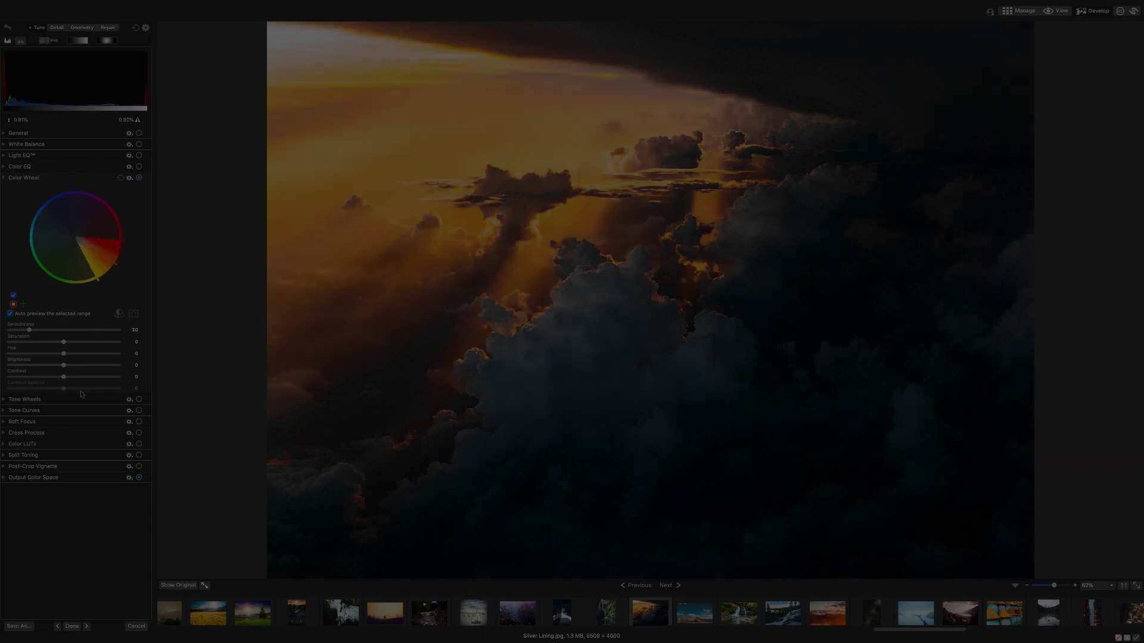
pyautogui.moveTo(64, 343); pyautogui.dragTo(72, 369)
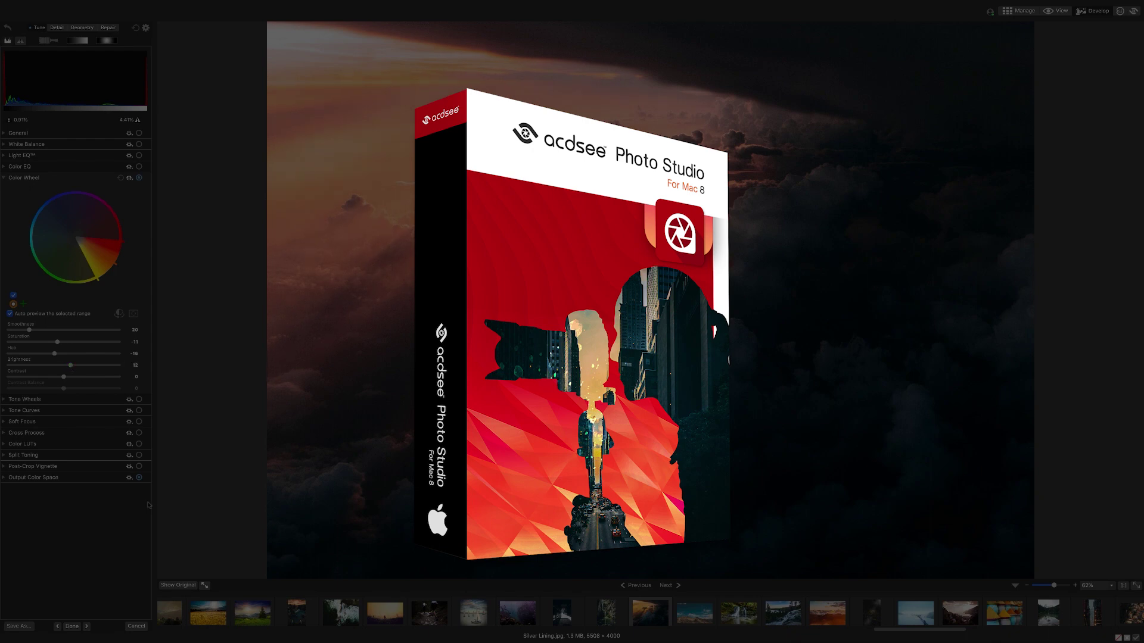
# Add a second Color Wheel range on the cyan-blue tones, set brightness to 64 and contrast to -40, and raise its saturation
pyautogui.click(23, 305)
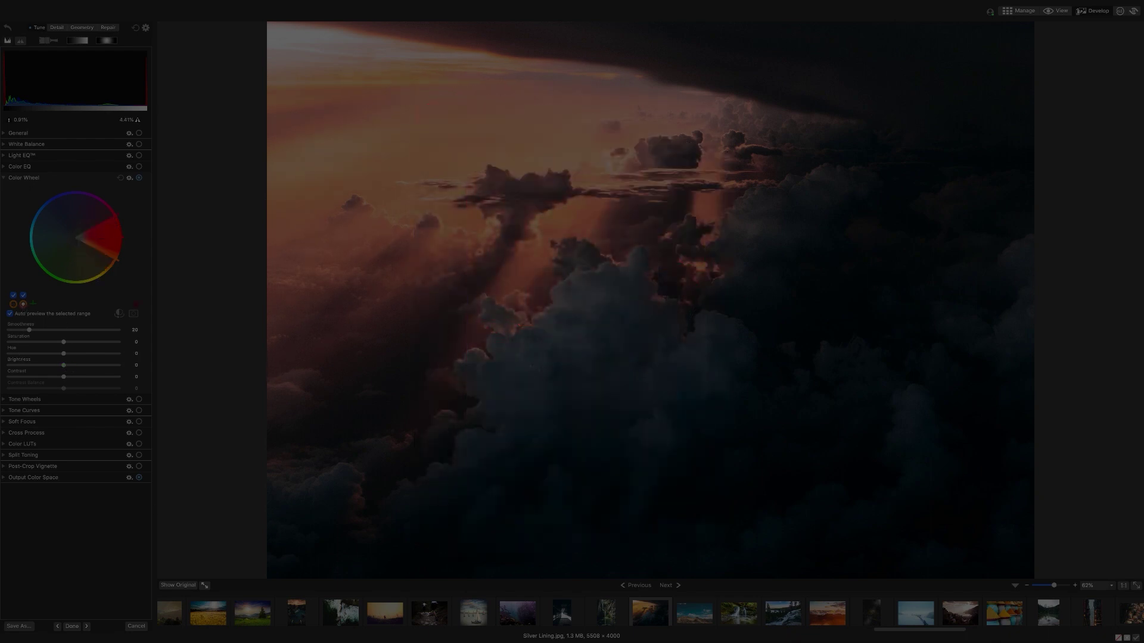
pyautogui.moveTo(110, 237); pyautogui.dragTo(41, 229)
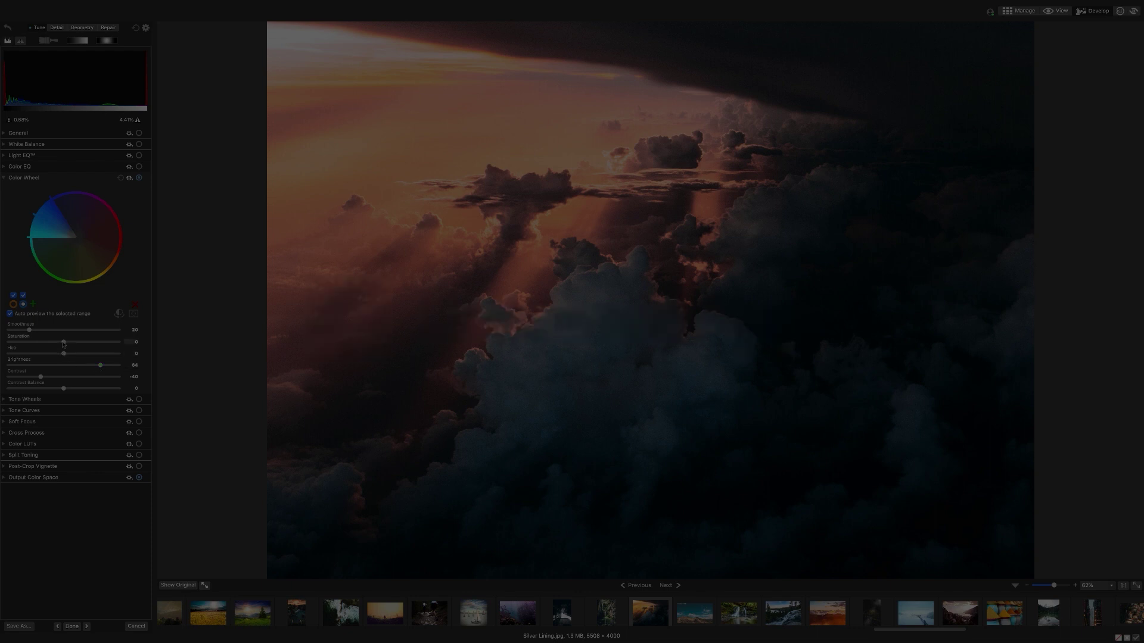
pyautogui.moveTo(63, 344)
pyautogui.mouseDown()
pyautogui.moveTo(93, 345)
pyautogui.moveTo(73, 348)
pyautogui.mouseUp()
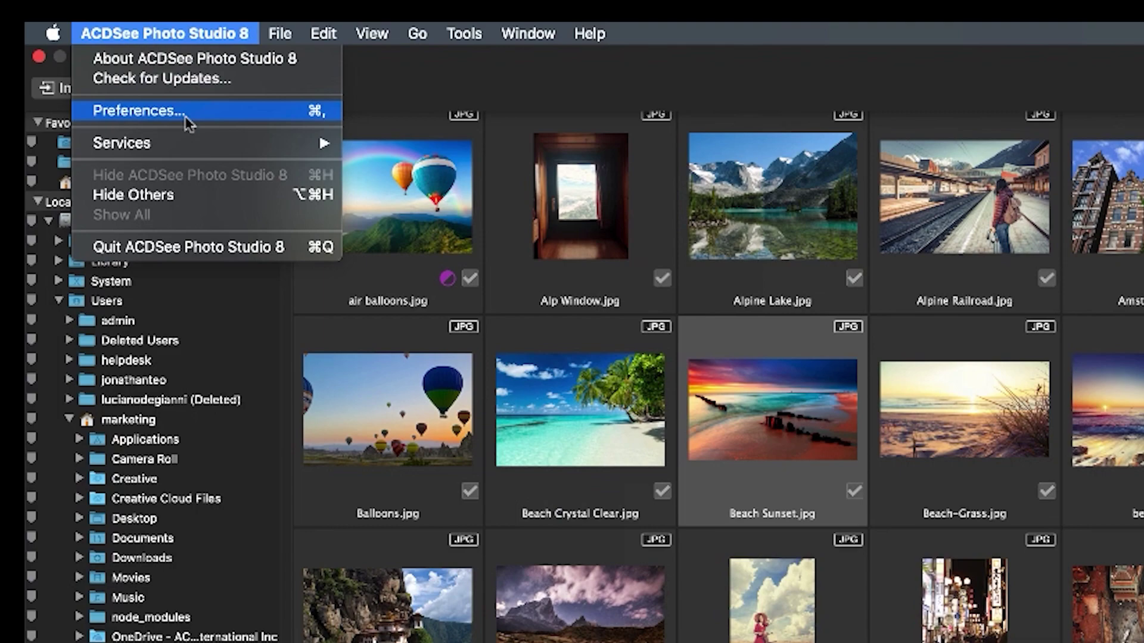
# Examine the Indexer preferences, including the automatic indexing option and the monitored Pictures folder, and close the preferences
pyautogui.click(182, 112)
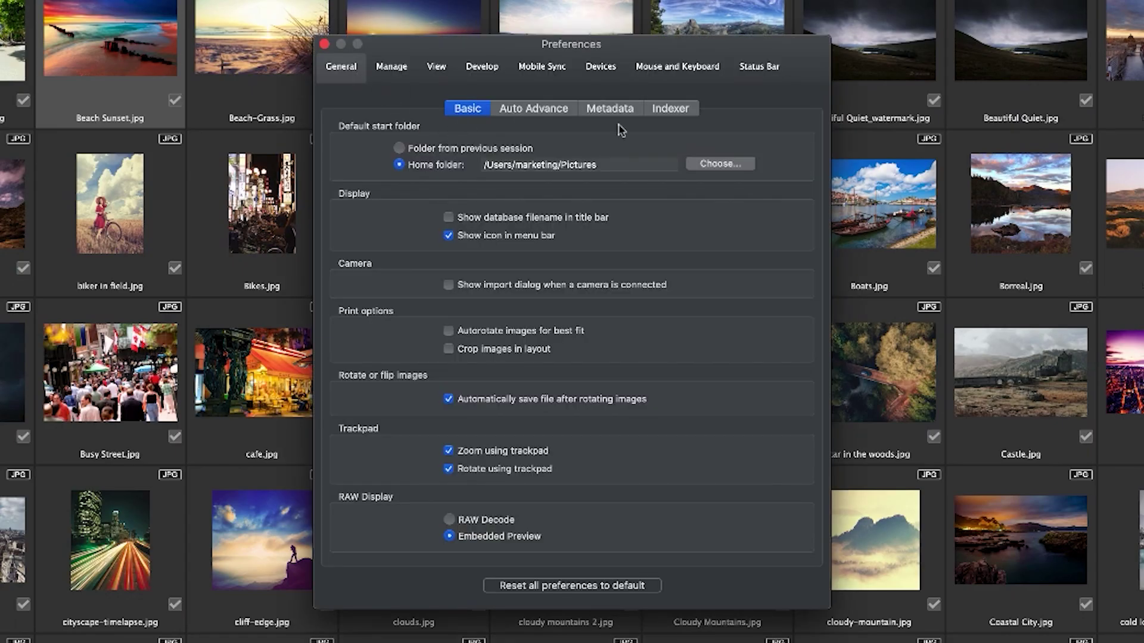
pyautogui.click(670, 109)
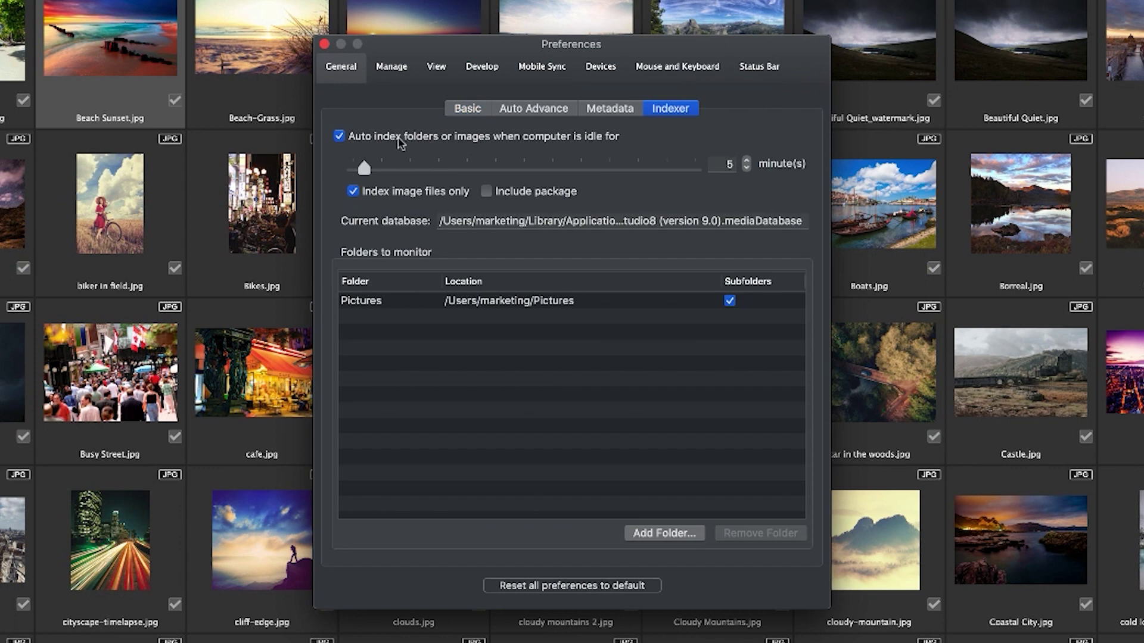
pyautogui.click(339, 136)
pyautogui.click(339, 136)
pyautogui.click(585, 303)
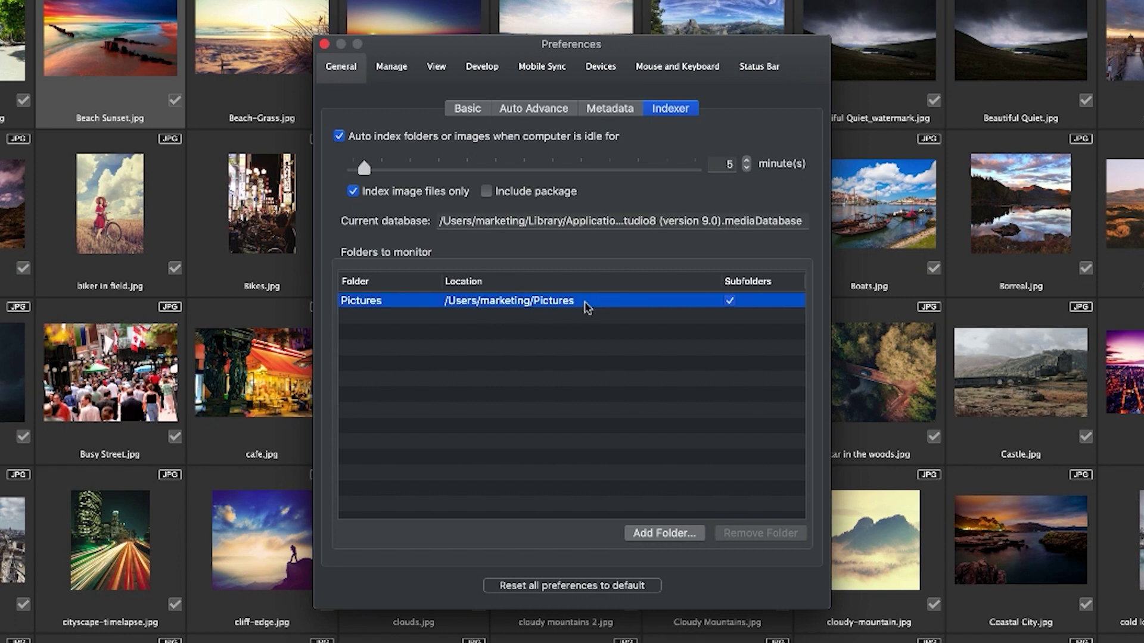
pyautogui.click(577, 334)
pyautogui.click(324, 45)
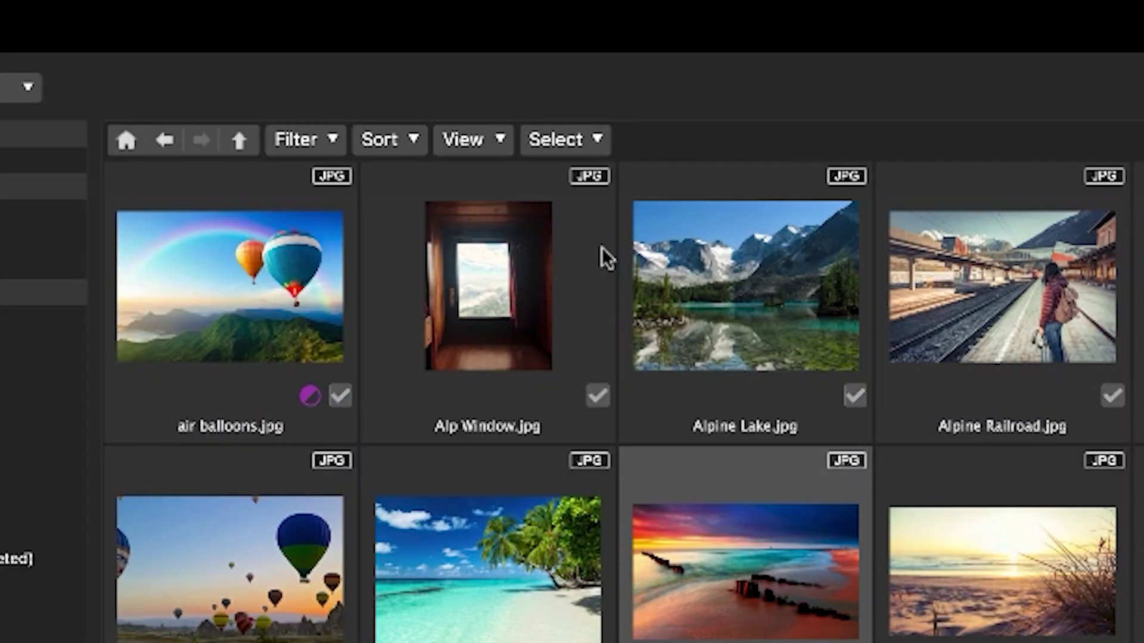
# Show the Landscape folder in Filmstrip view and preview several of its photos, ending on Big Clouds.jpg
pyautogui.click(242, 29)
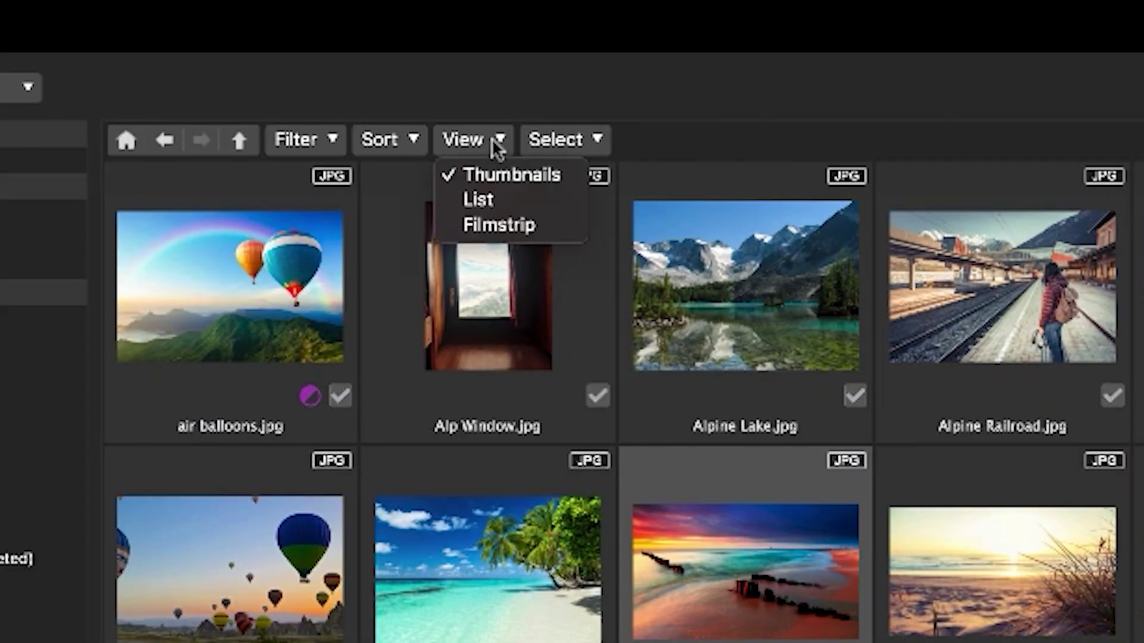
pyautogui.click(514, 225)
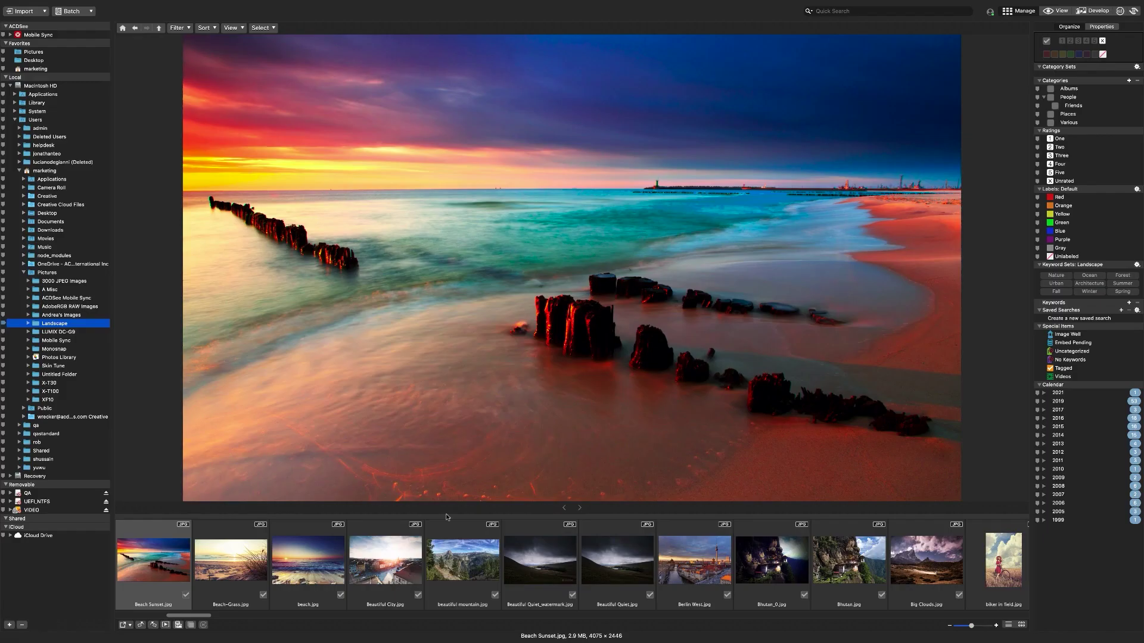
pyautogui.click(239, 557)
pyautogui.click(289, 559)
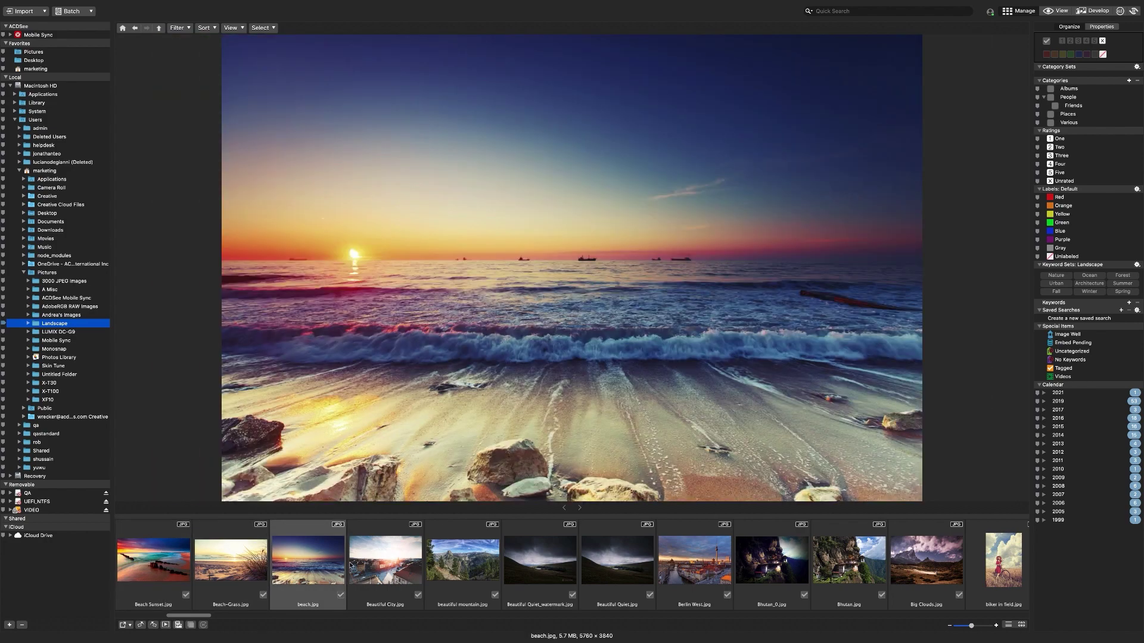
pyautogui.click(379, 568)
pyautogui.click(561, 576)
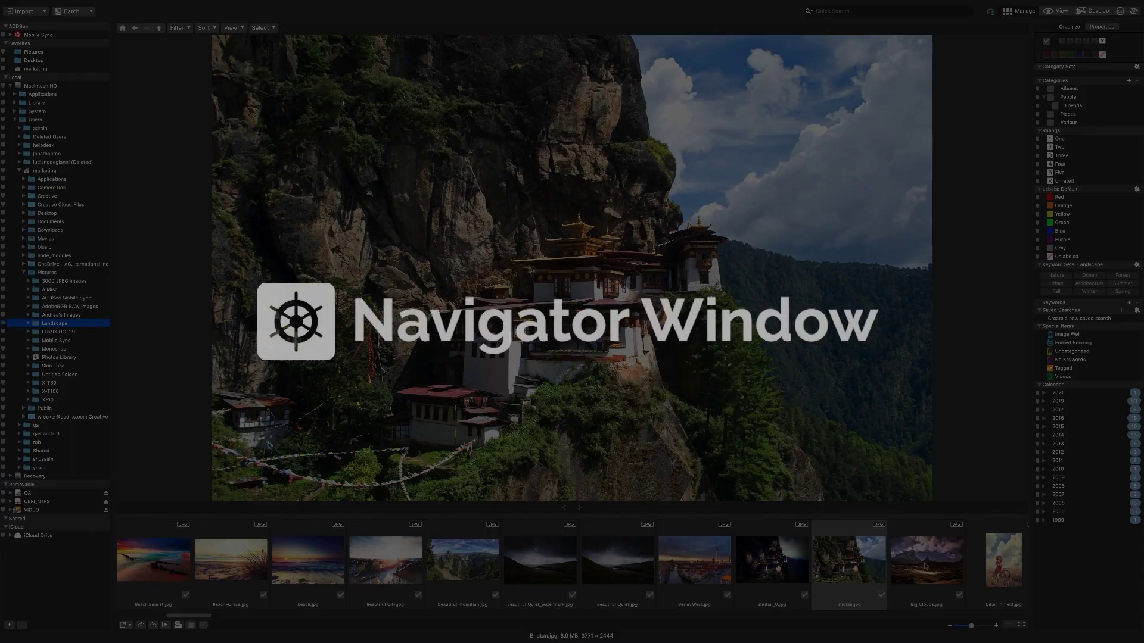
pyautogui.click(925, 566)
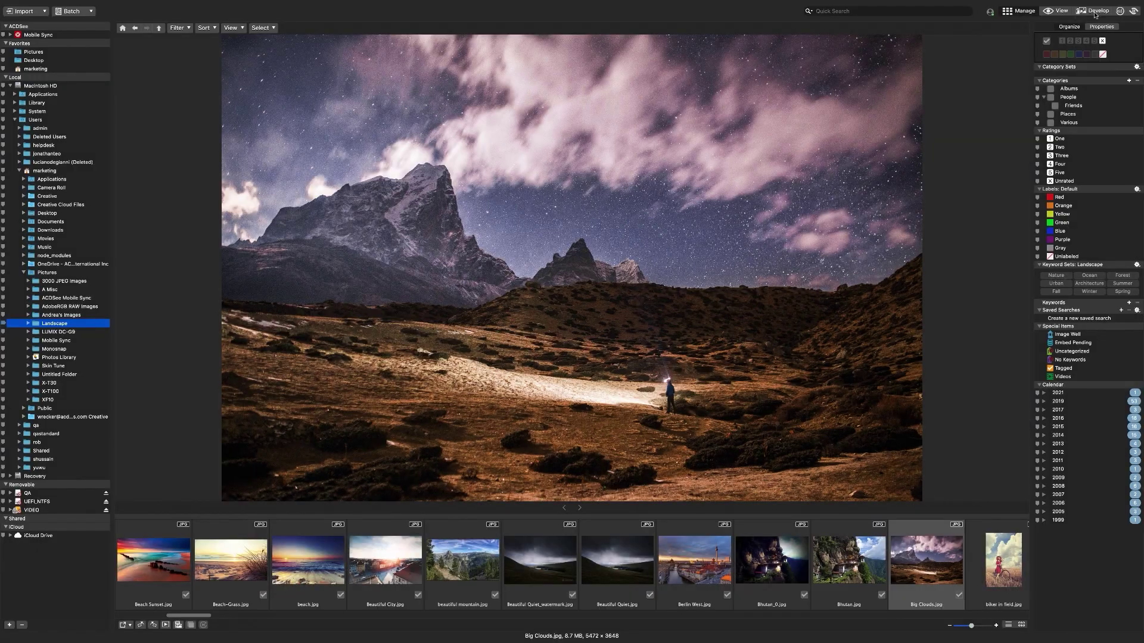
# Open Big Clouds.jpg in Develop mode and inspect its details at 216% zoom using the Navigator
pyautogui.click(1094, 11)
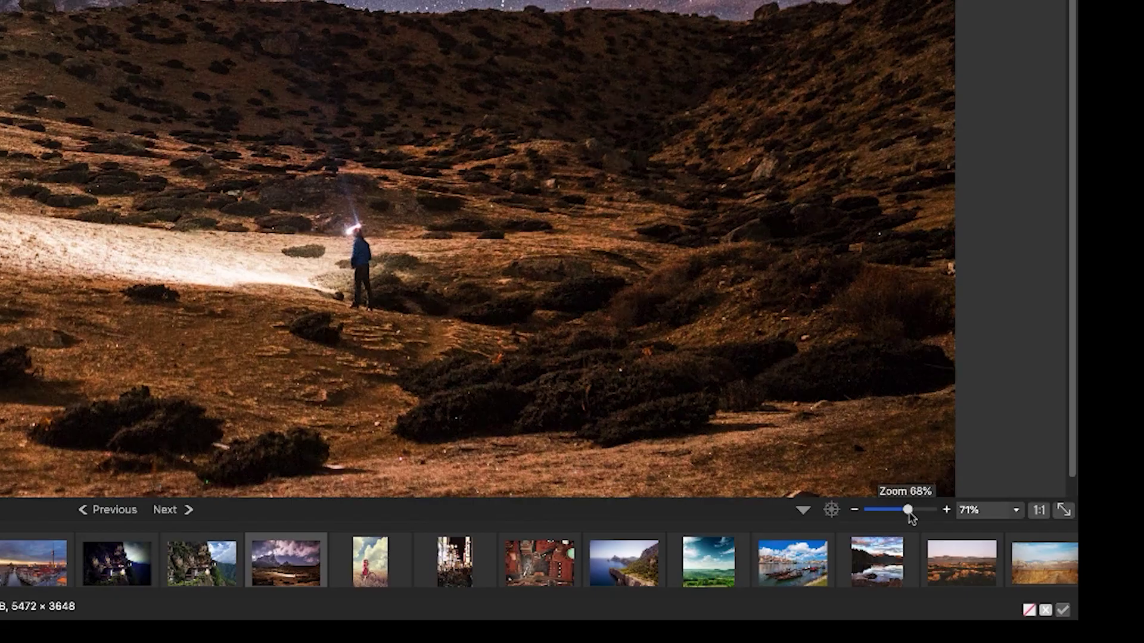
pyautogui.moveTo(911, 517); pyautogui.dragTo(923, 516)
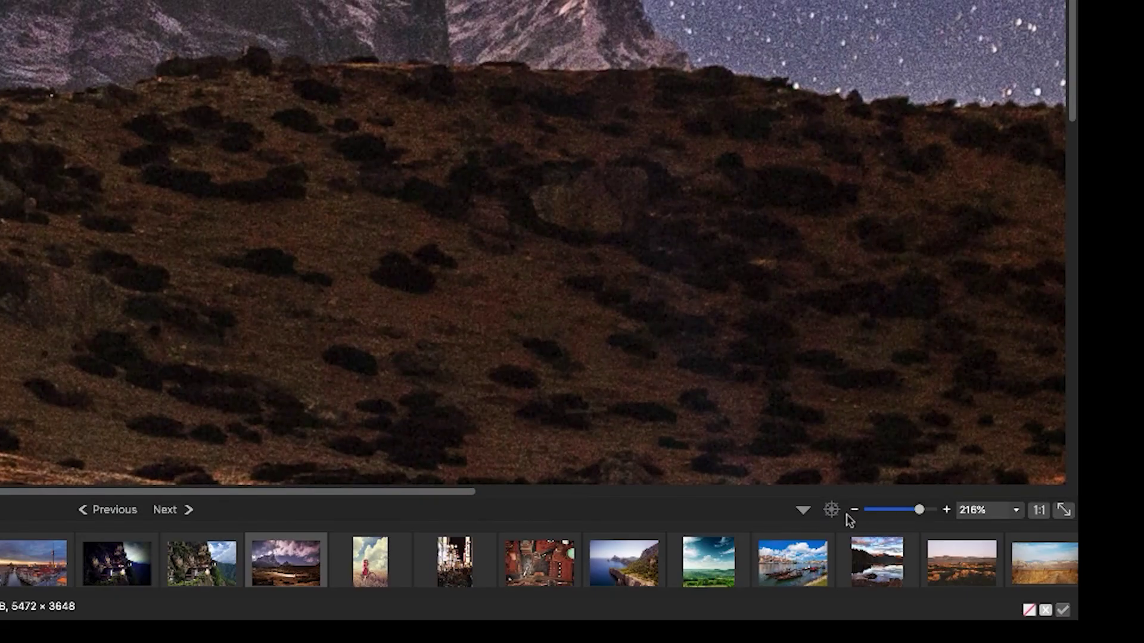
pyautogui.moveTo(841, 517); pyautogui.dragTo(866, 557)
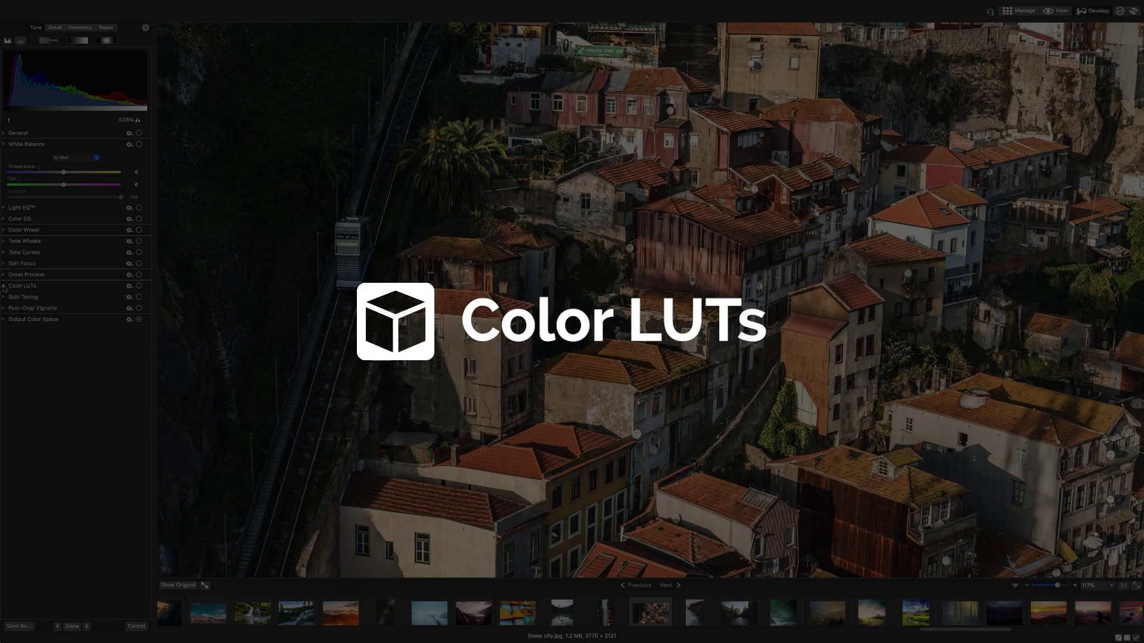
# Apply the Turin color LUT to the Steep city.jpg photo
pyautogui.click(4, 287)
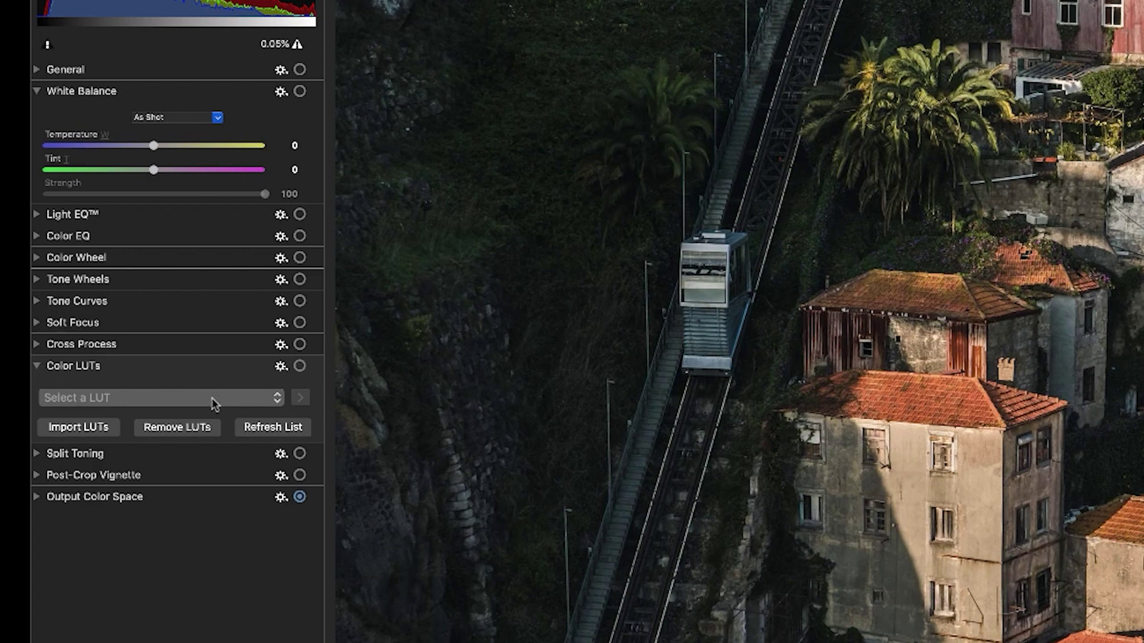
pyautogui.click(214, 404)
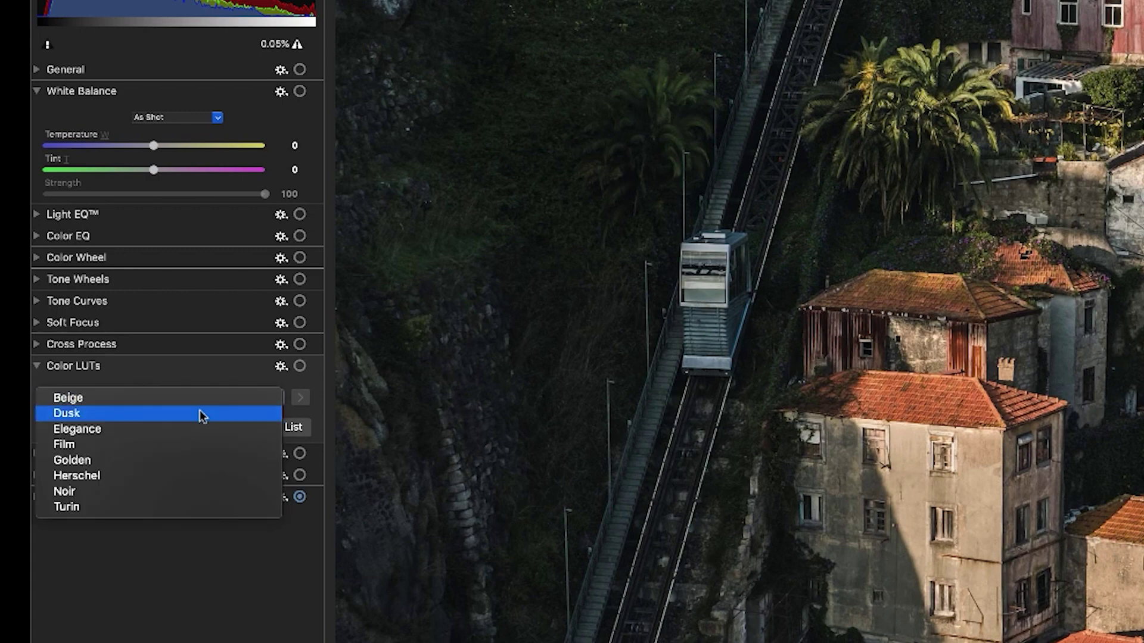
pyautogui.click(106, 505)
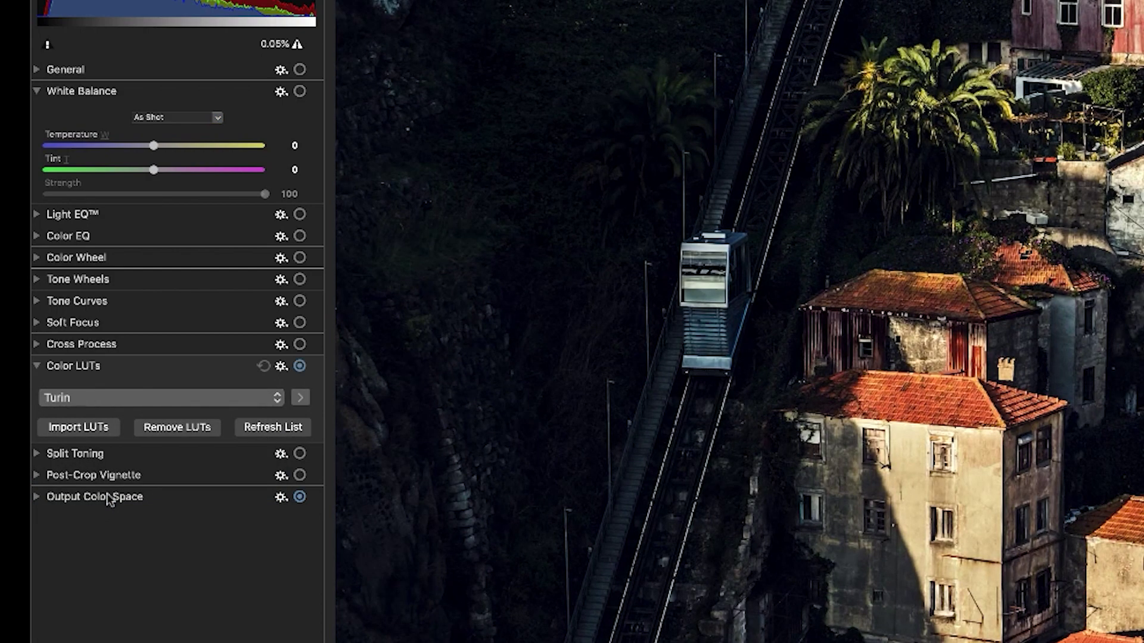
# Set the Turin LUT's opacity to 50 and its blend mode to Soft Light
pyautogui.click(299, 399)
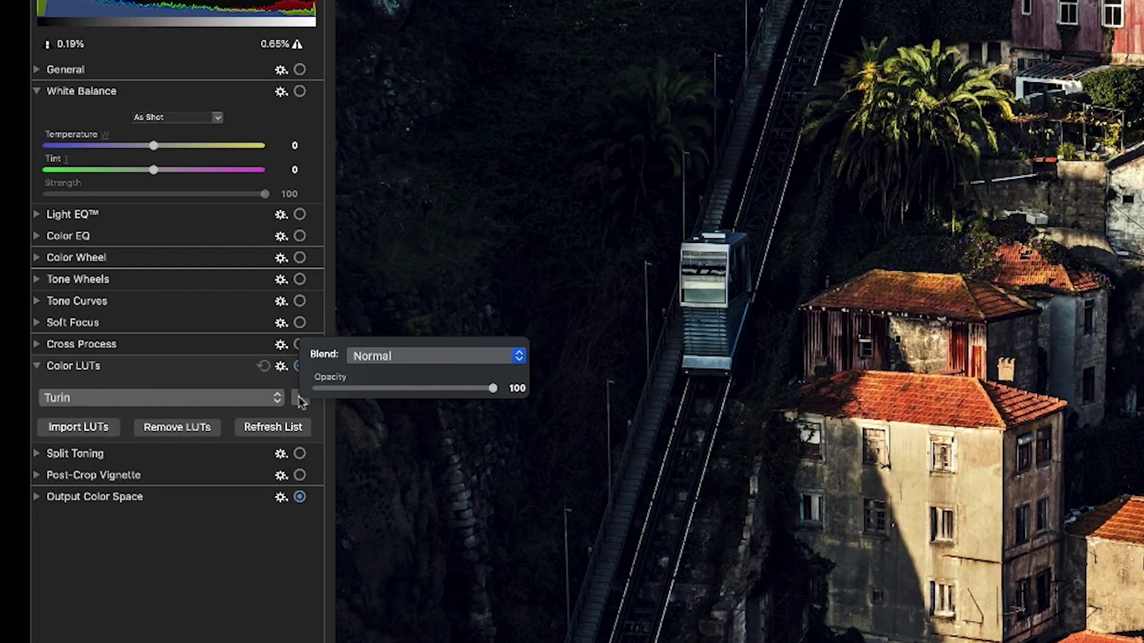
pyautogui.moveTo(484, 389); pyautogui.dragTo(401, 392)
pyautogui.click(414, 358)
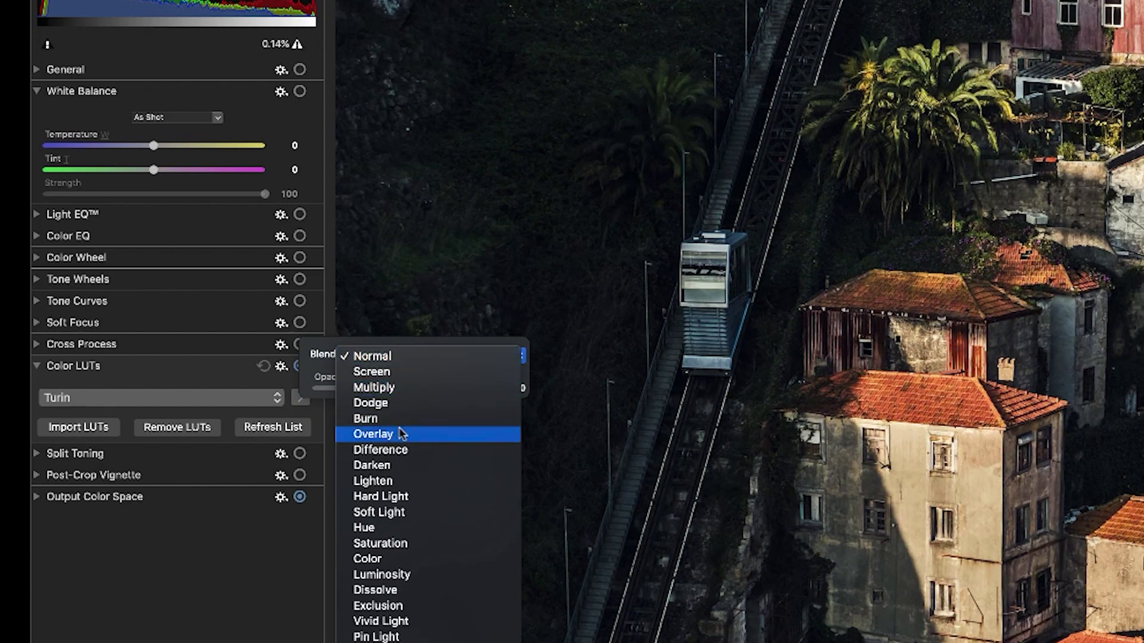
pyautogui.click(390, 512)
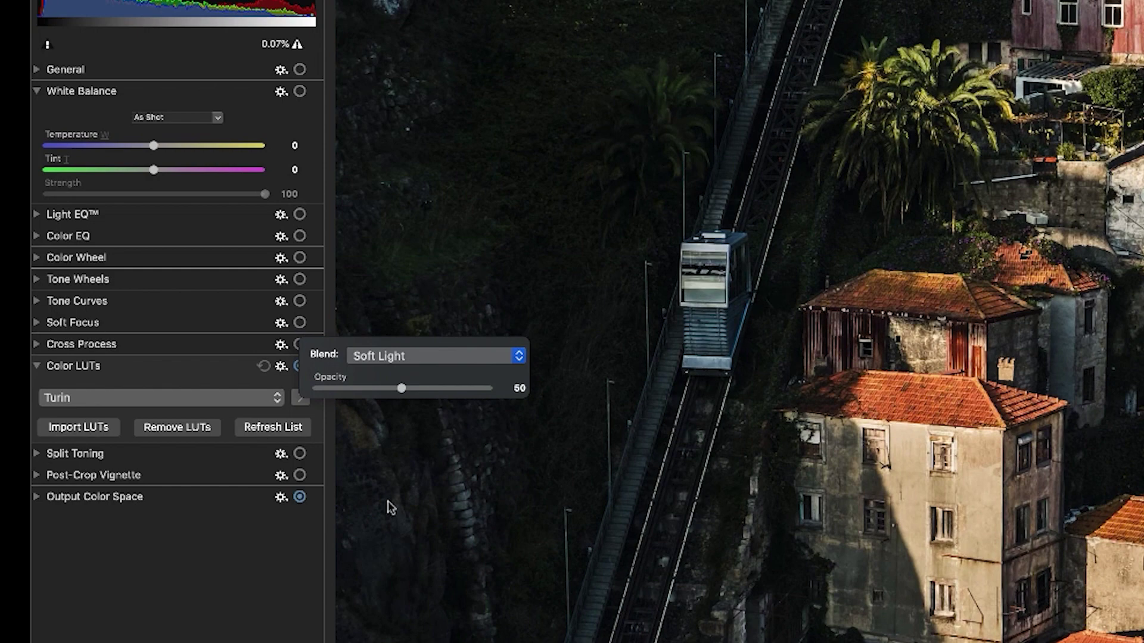
pyautogui.click(220, 373)
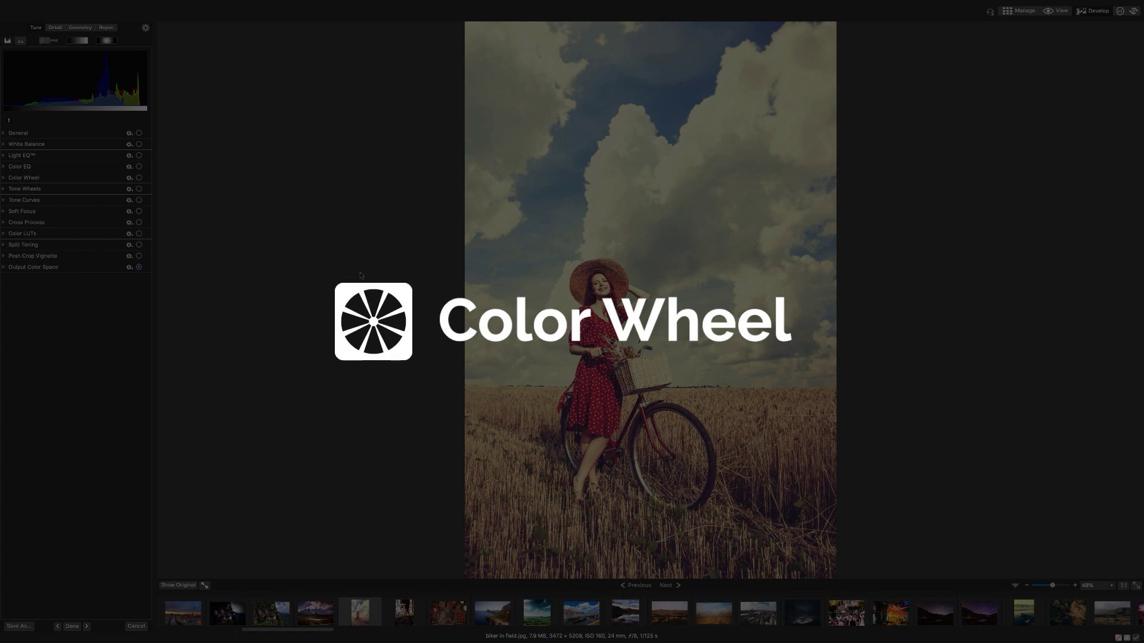
# Sample the blue sky in biker in field.jpg as the color range for the Color Wheel
pyautogui.click(3, 178)
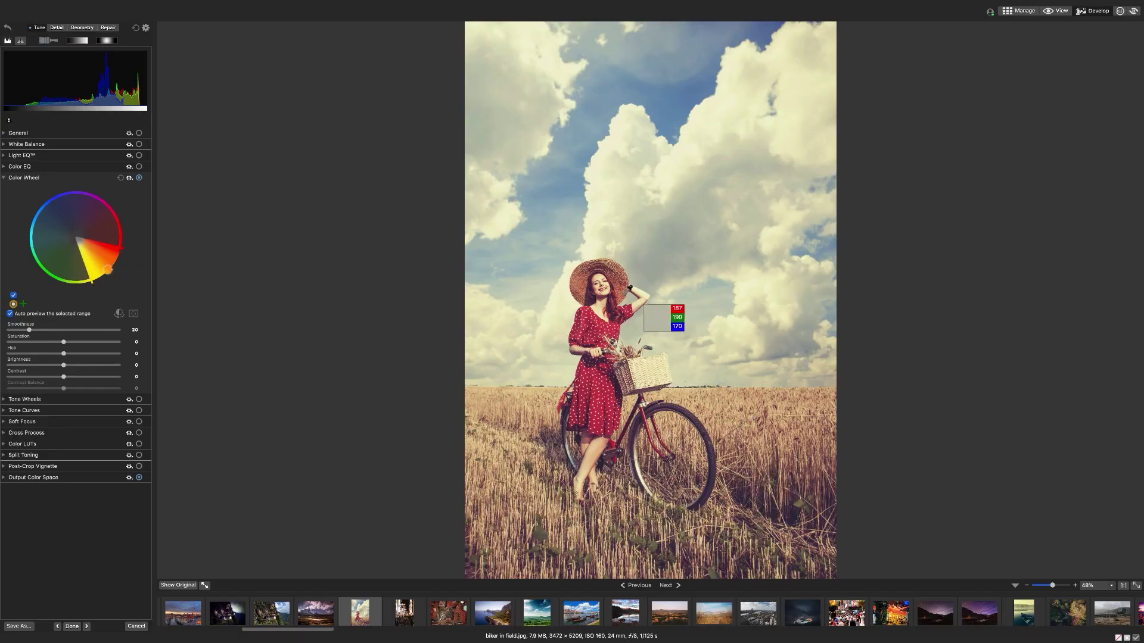
pyautogui.click(564, 192)
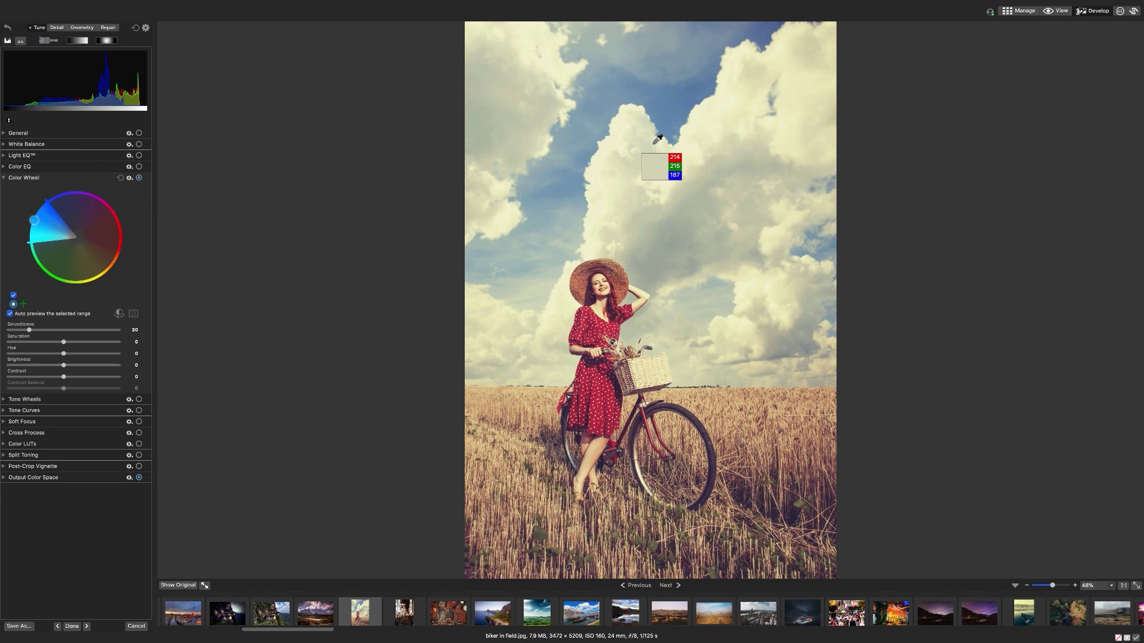
pyautogui.click(674, 115)
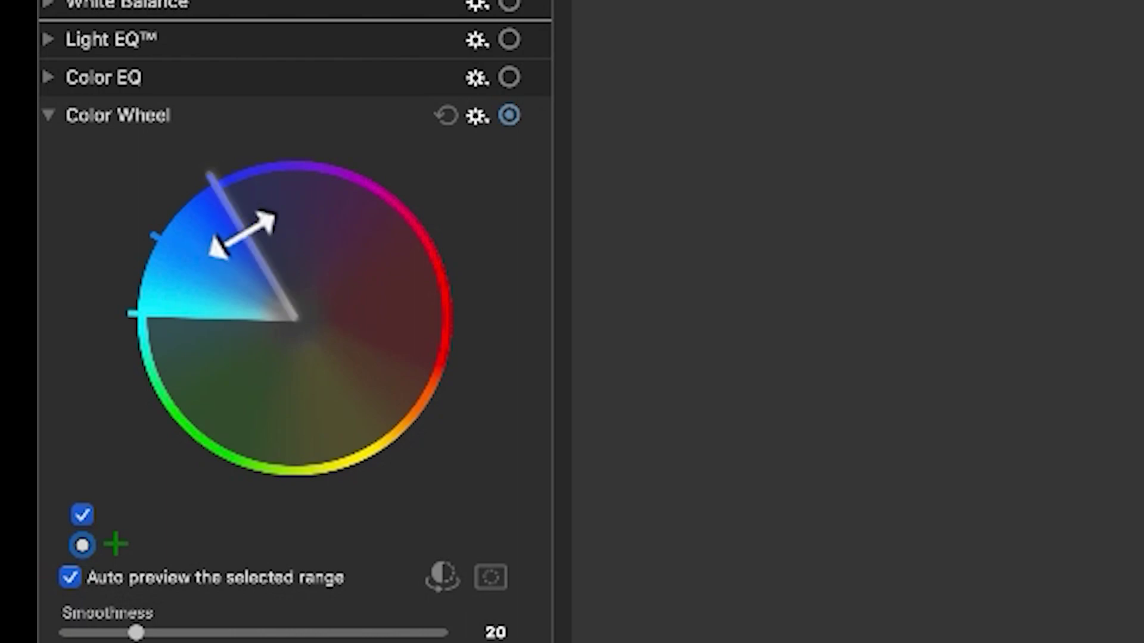
# Try widening the blue Color Wheel range towards magenta, restore its width, and move the whole range onto the reds
pyautogui.moveTo(241, 234); pyautogui.dragTo(389, 263)
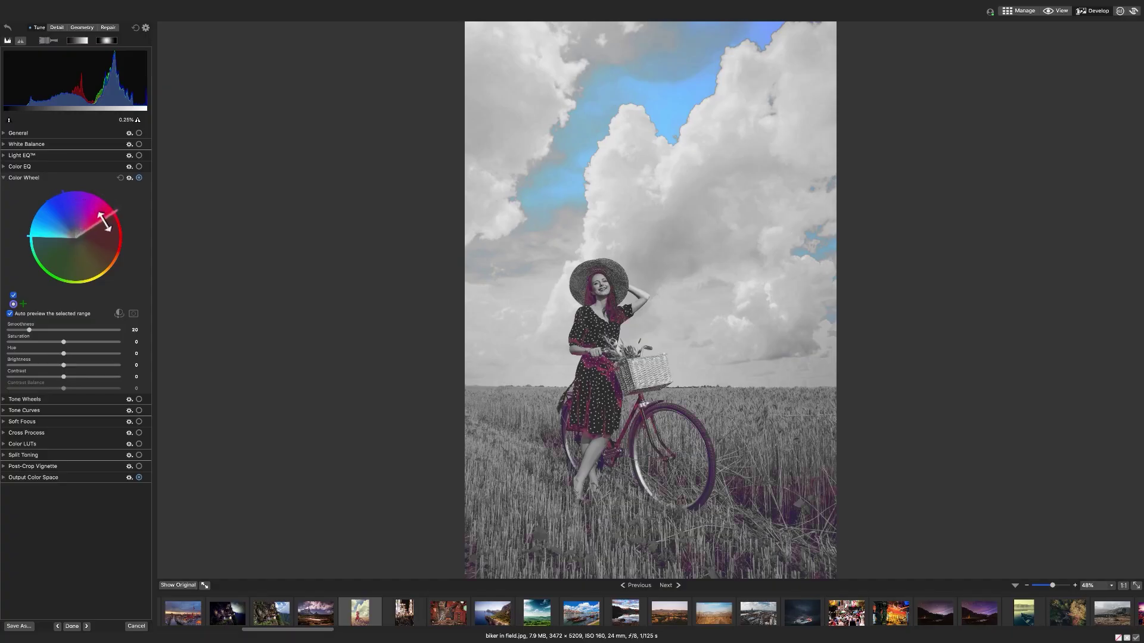
pyautogui.moveTo(105, 221); pyautogui.dragTo(59, 215)
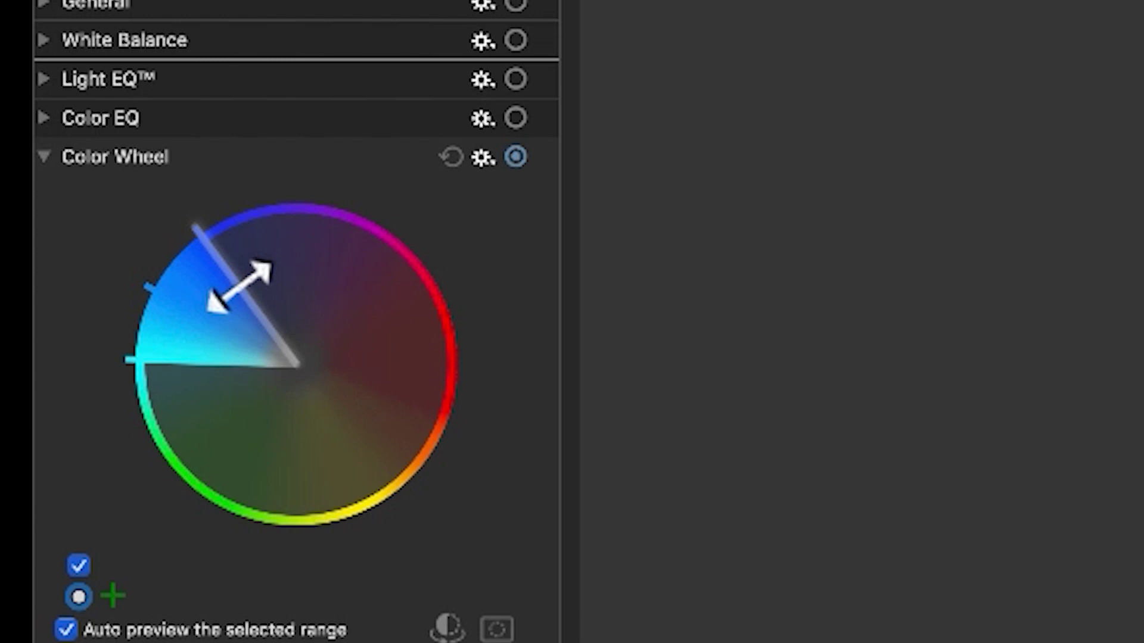
pyautogui.moveTo(238, 286); pyautogui.dragTo(384, 363)
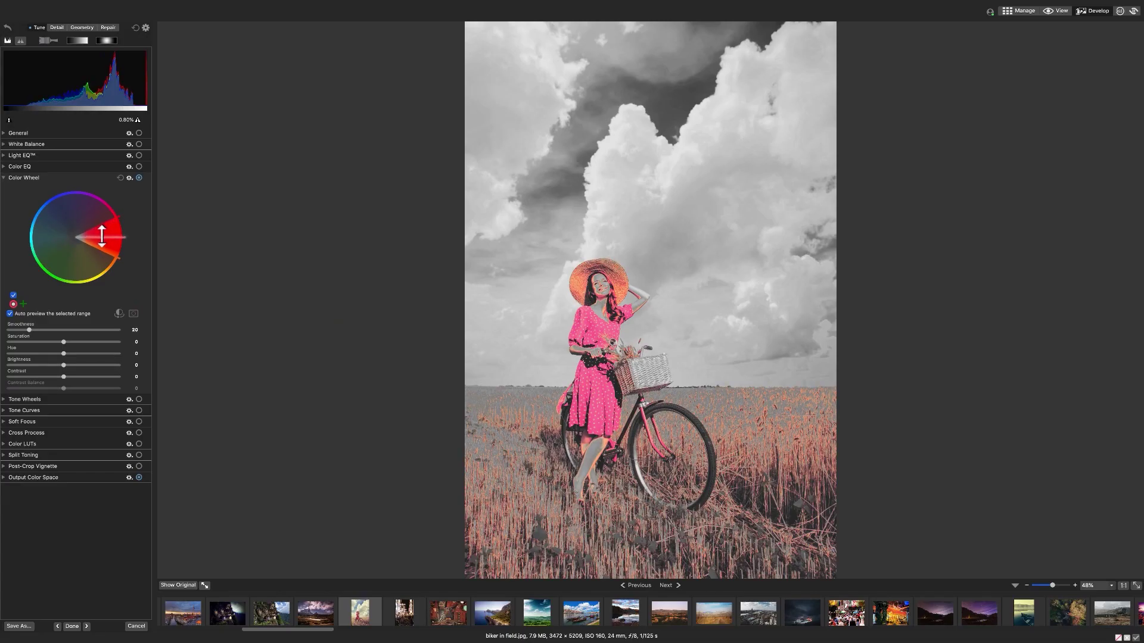
# Trim the inner and outer limits of the red Color Wheel range to isolate the woman's dress
pyautogui.moveTo(102, 236); pyautogui.dragTo(102, 236)
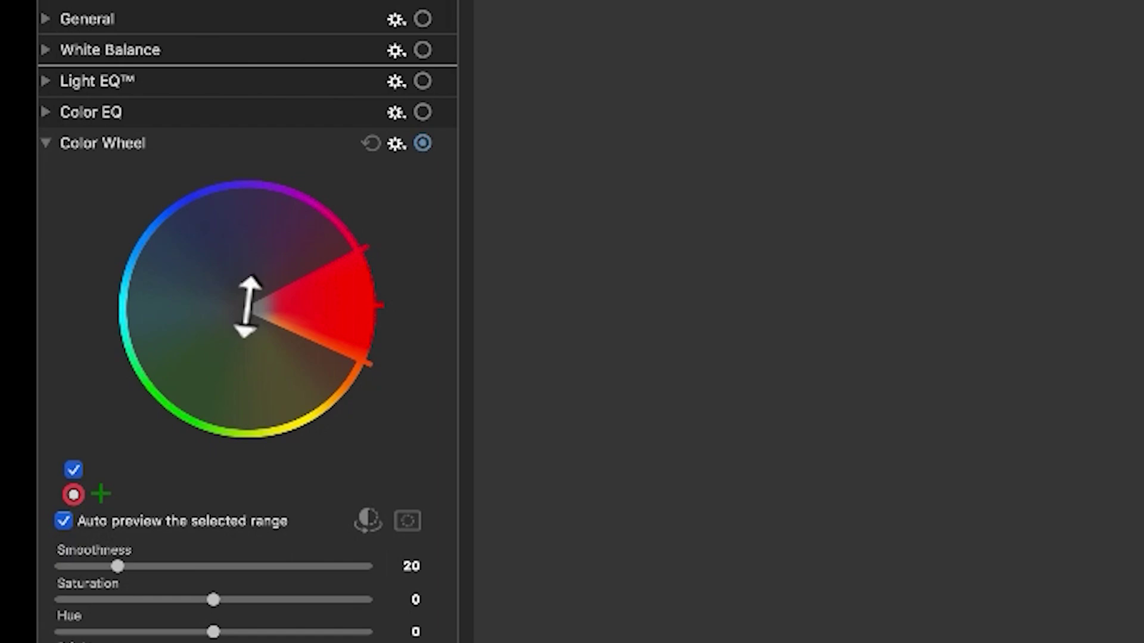
pyautogui.moveTo(286, 306); pyautogui.dragTo(321, 303)
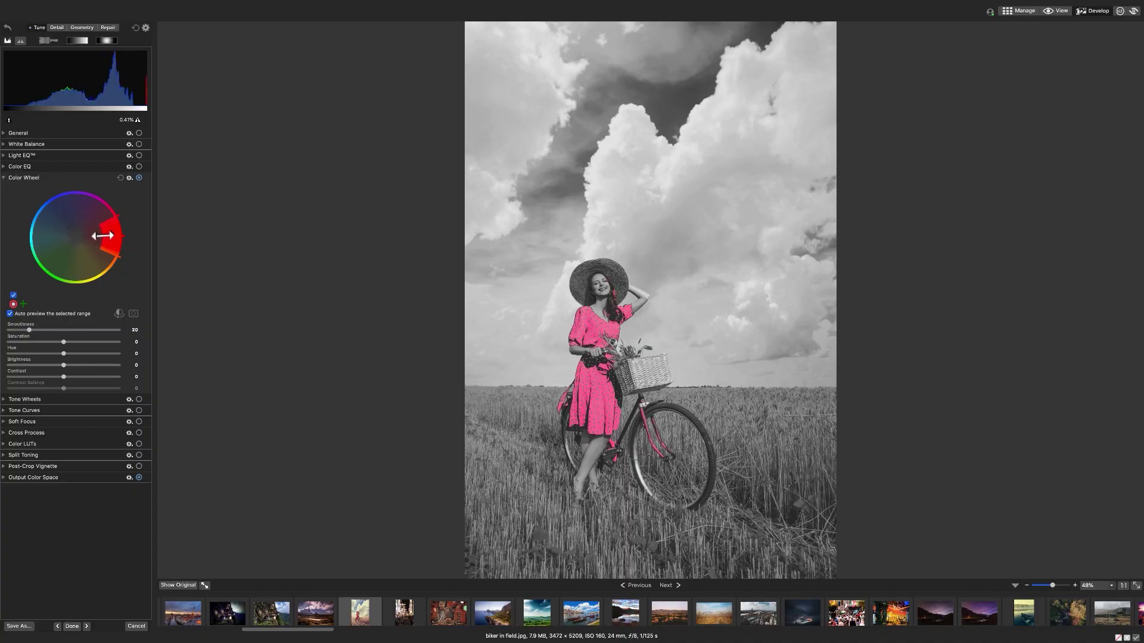
pyautogui.moveTo(103, 235); pyautogui.dragTo(114, 227)
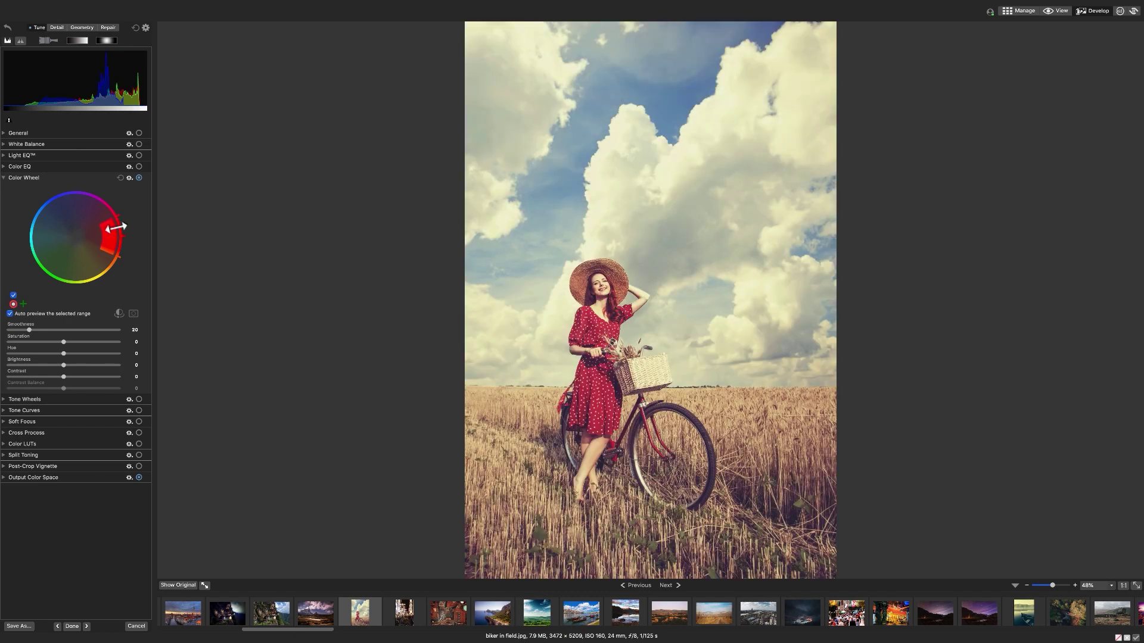
# Set the Color Wheel range's saturation to 41 and invert the selected range
pyautogui.moveTo(71, 344); pyautogui.dragTo(113, 353)
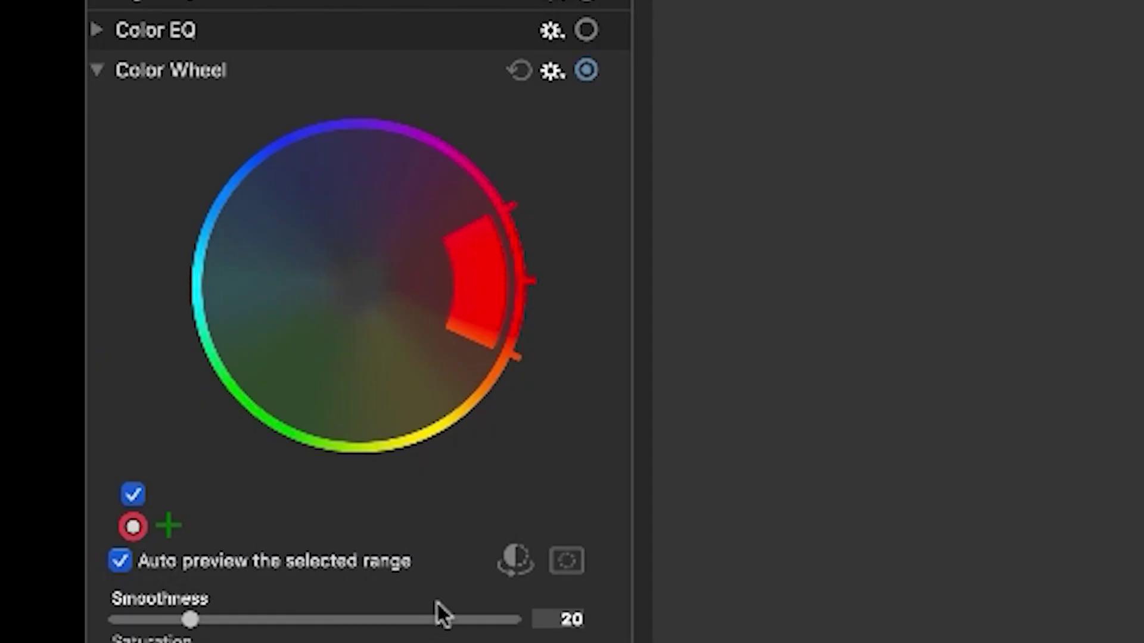
pyautogui.click(516, 561)
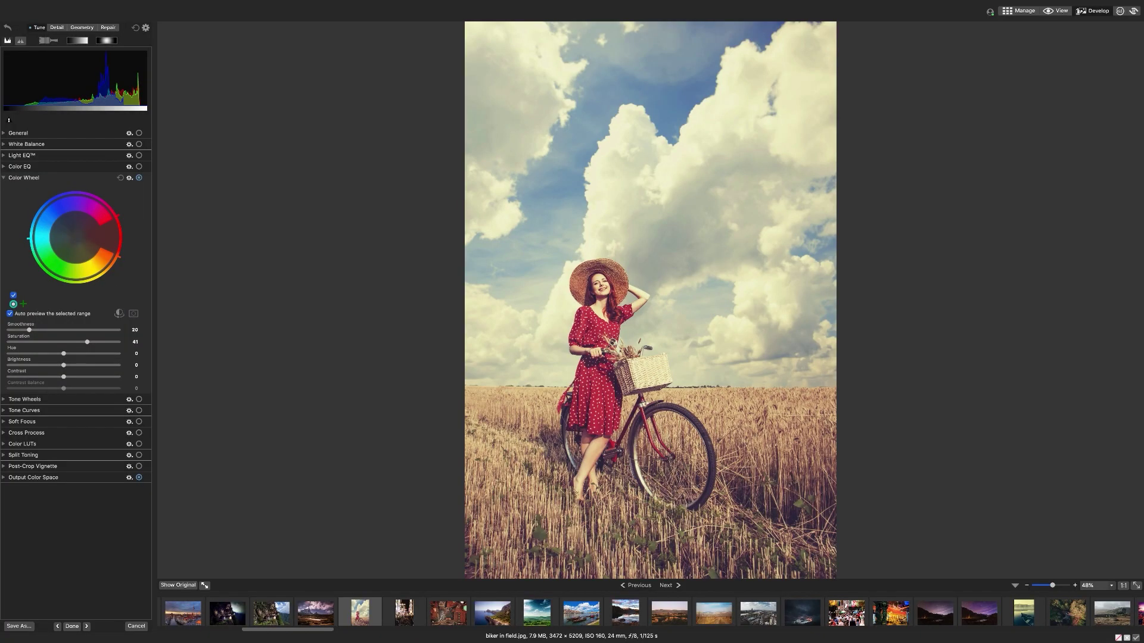
# Toggle the inversion of the selected Color Wheel range in biker in field.jpg
pyautogui.click(119, 314)
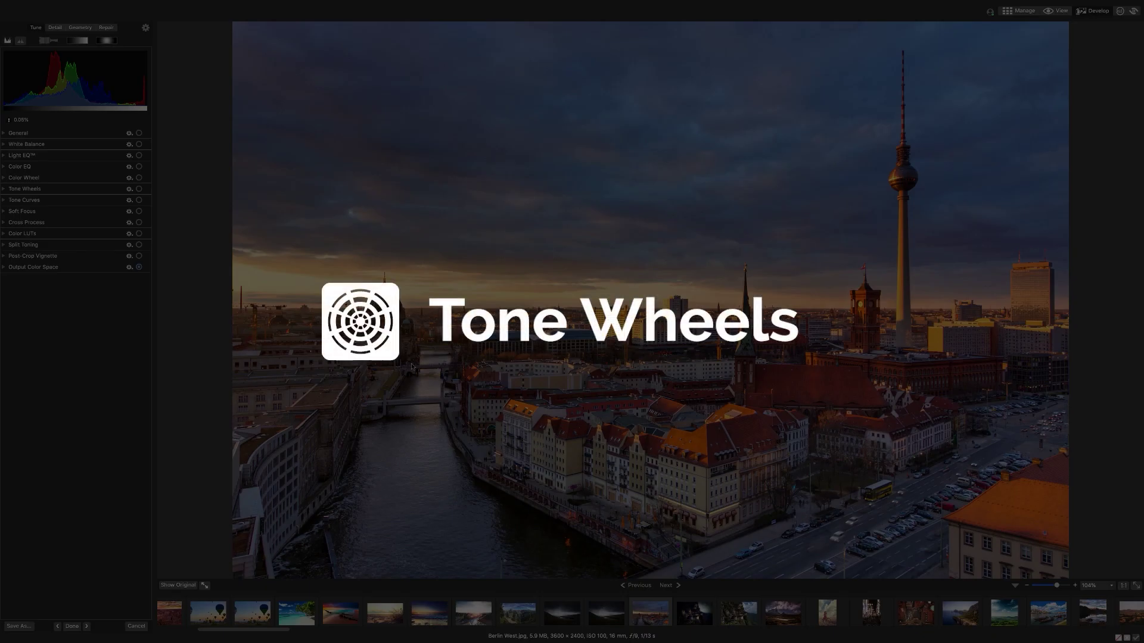
# In the Tone Wheels for Berlin West.jpg, sample sunlit tones with the Highlights eyedropper and tint the highlights a strong orange
pyautogui.click(3, 189)
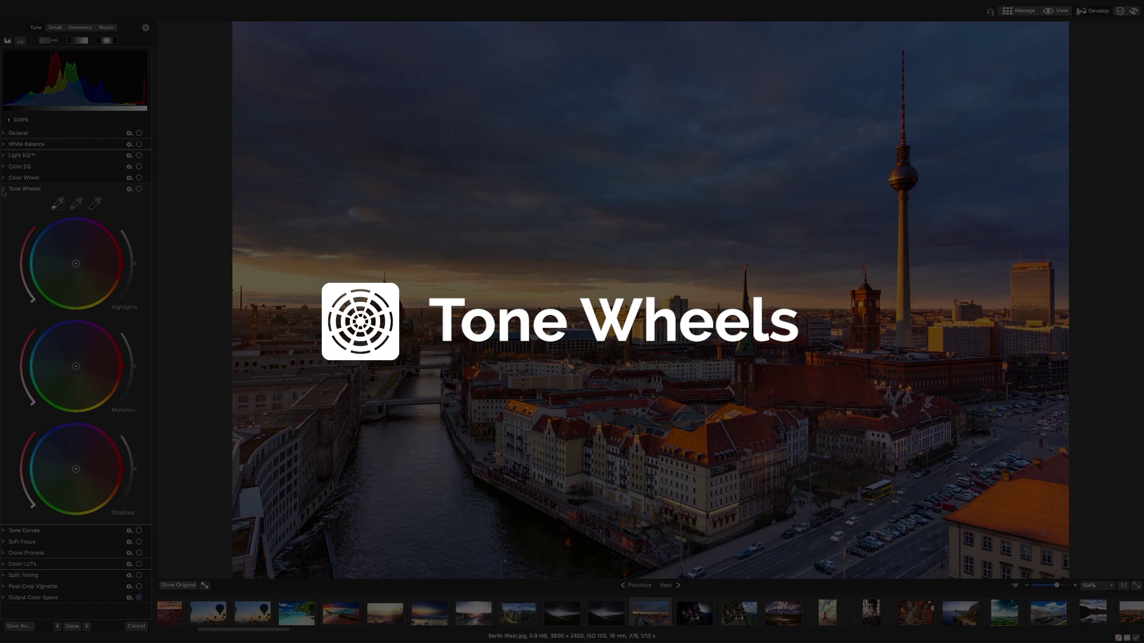
pyautogui.click(57, 203)
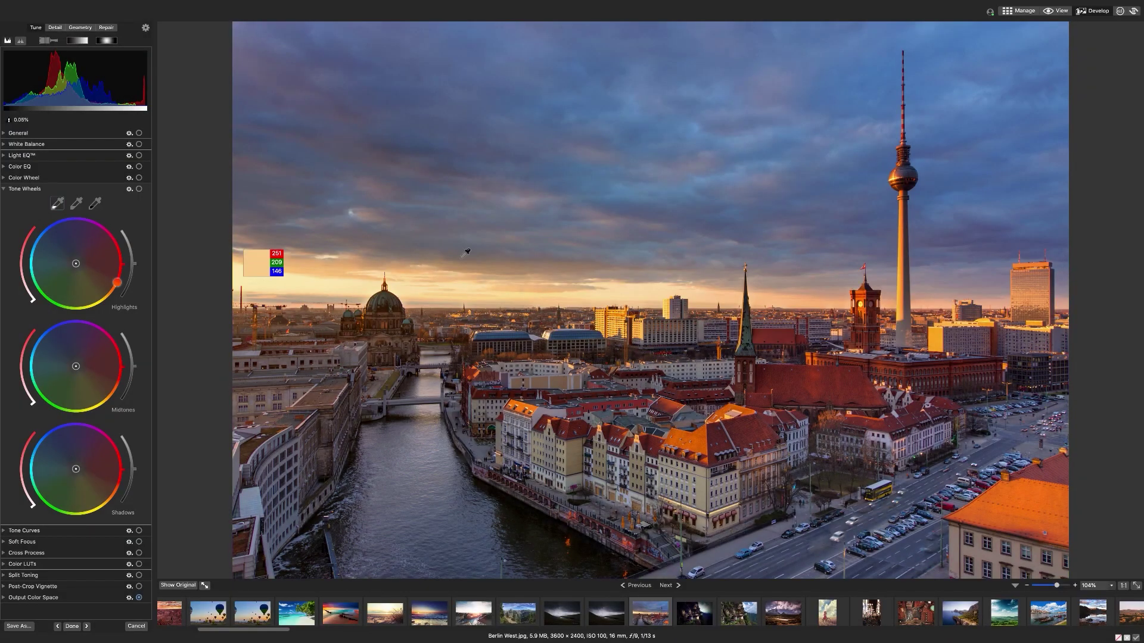
pyautogui.click(535, 233)
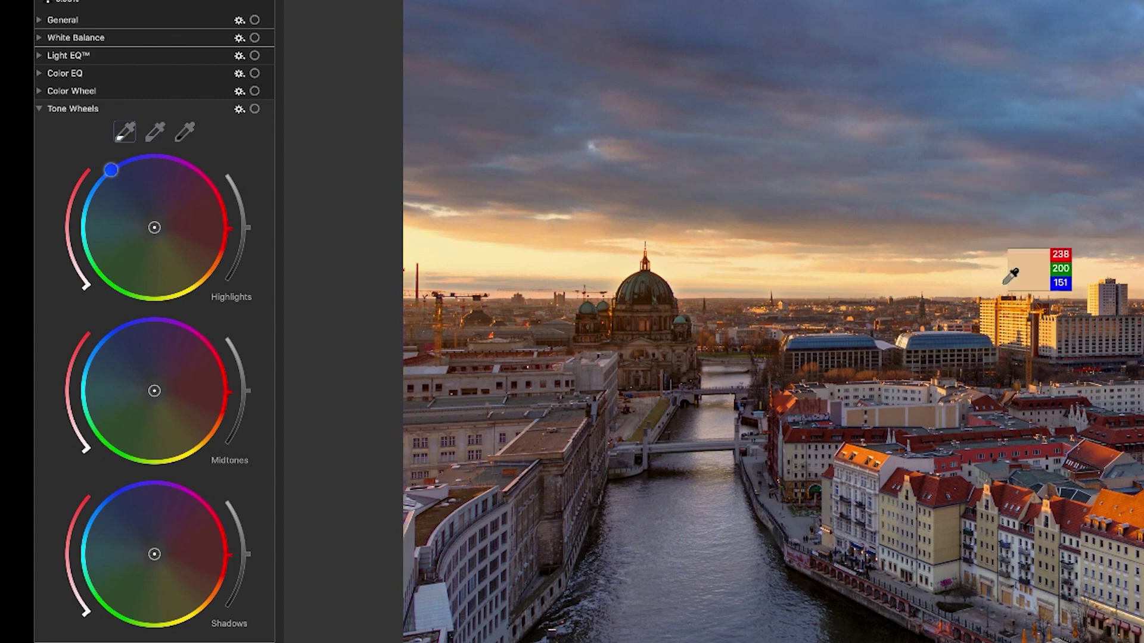
pyautogui.click(1006, 318)
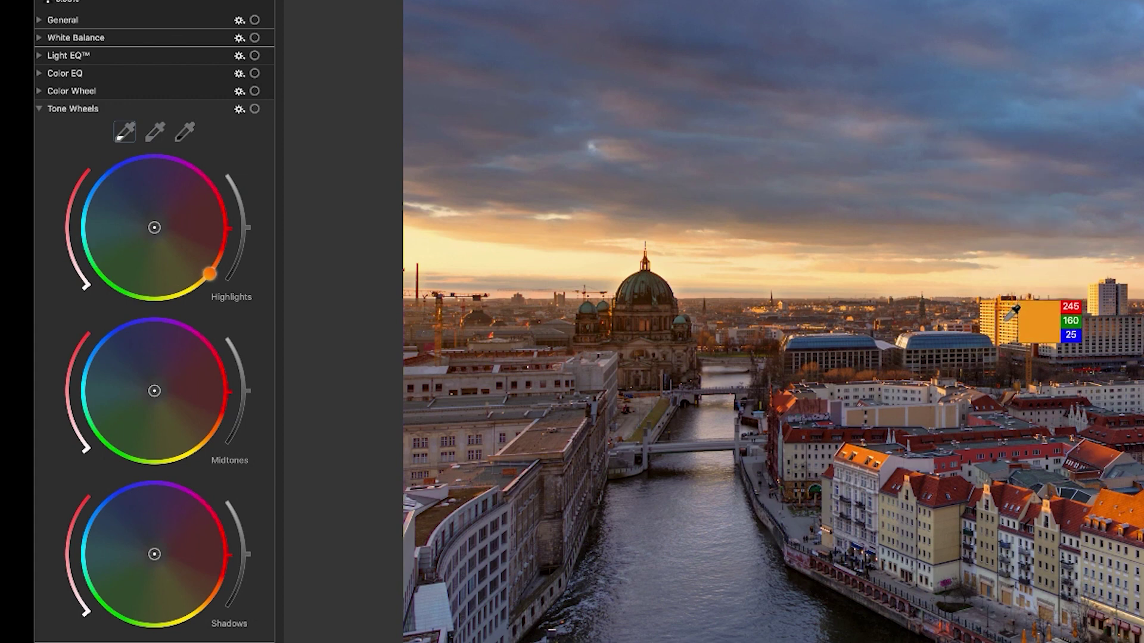
pyautogui.doubleClick(203, 281)
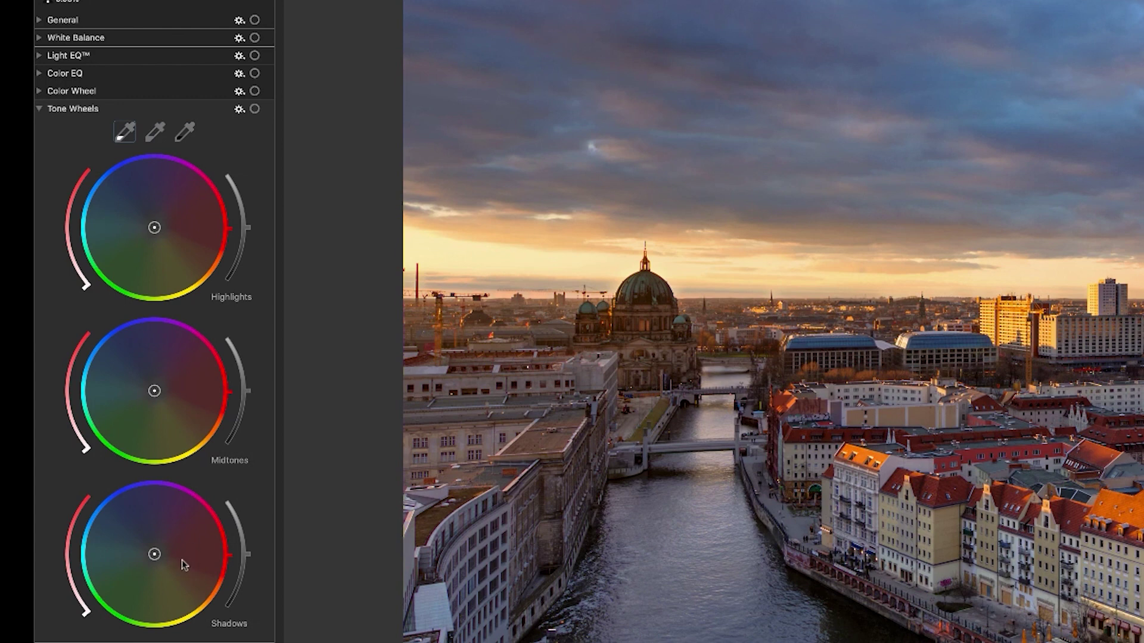
pyautogui.moveTo(155, 229)
pyautogui.mouseDown()
pyautogui.moveTo(215, 204)
pyautogui.moveTo(227, 196)
pyautogui.moveTo(216, 186)
pyautogui.moveTo(220, 251)
pyautogui.mouseUp()
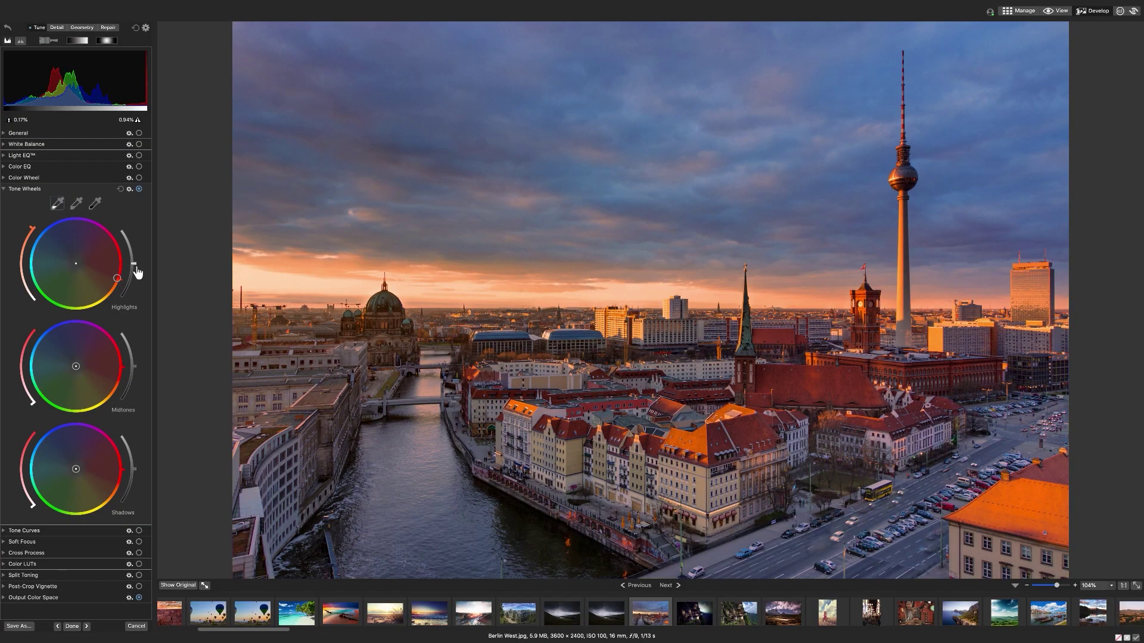
# Shift the Tone Wheels highlights hue to red, reduce its saturation to roughly the middle, and raise the highlights brightness slightly
pyautogui.moveTo(137, 256); pyautogui.dragTo(124, 264)
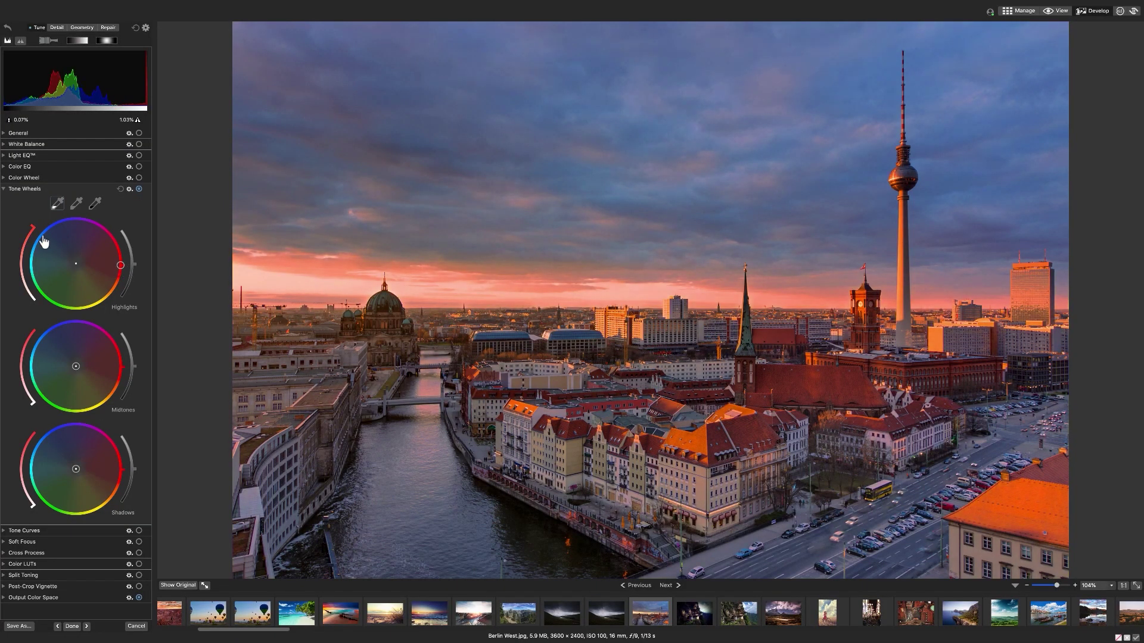
pyautogui.moveTo(34, 235); pyautogui.dragTo(28, 264)
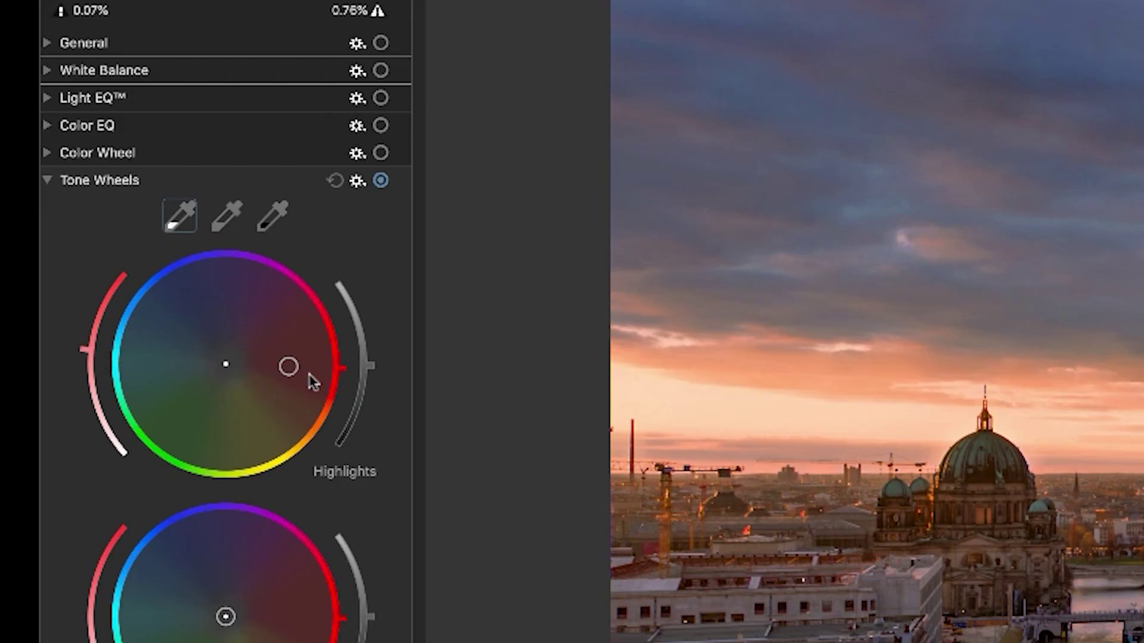
pyautogui.moveTo(373, 365); pyautogui.dragTo(370, 348)
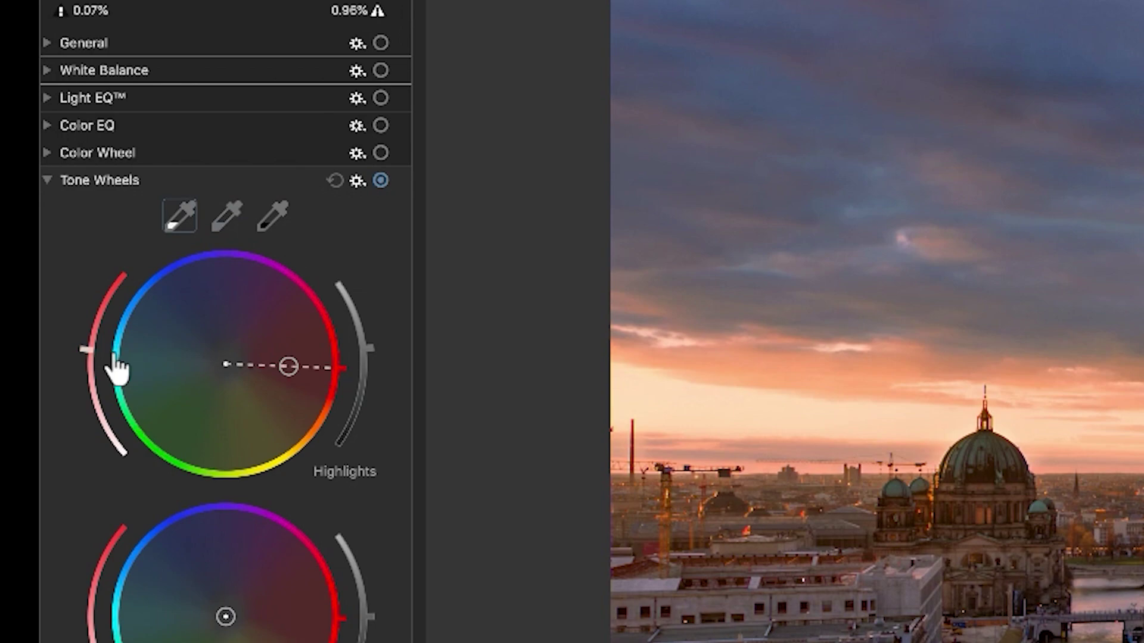
pyautogui.moveTo(100, 352); pyautogui.dragTo(102, 350)
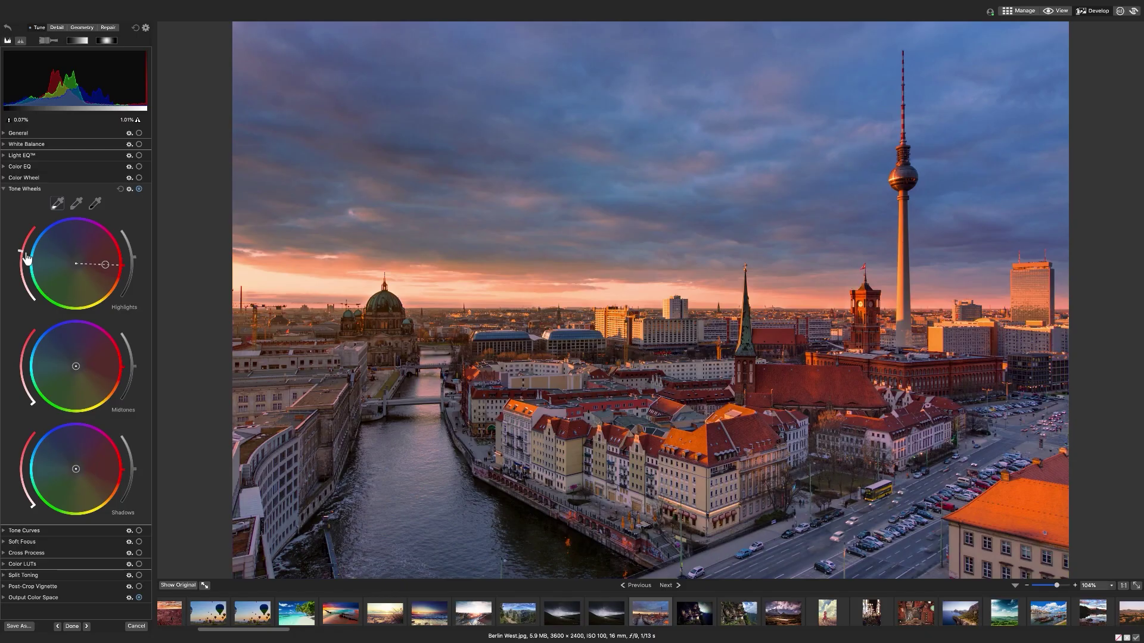
# Tint the Tone Wheels shadows purple with a subdued saturation and fine-tune the shadows brightness
pyautogui.moveTo(77, 470); pyautogui.dragTo(60, 464)
pyautogui.moveTo(53, 461); pyautogui.dragTo(100, 476)
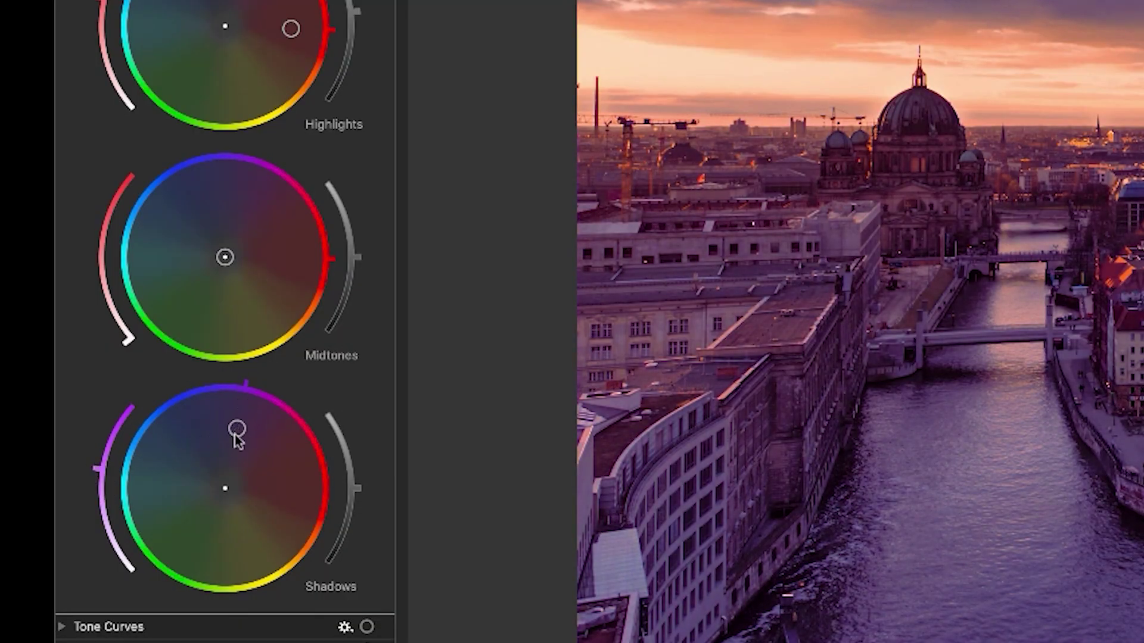
pyautogui.moveTo(237, 439)
pyautogui.mouseDown()
pyautogui.moveTo(228, 485)
pyautogui.moveTo(239, 450)
pyautogui.moveTo(237, 470)
pyautogui.mouseUp()
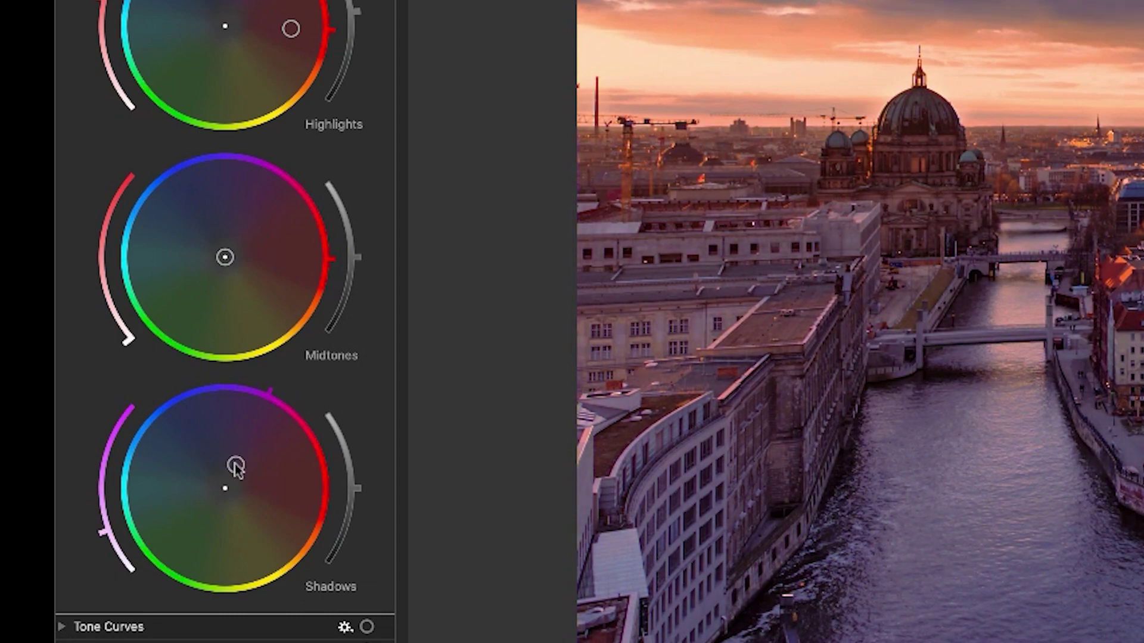
pyautogui.moveTo(358, 489); pyautogui.dragTo(345, 523)
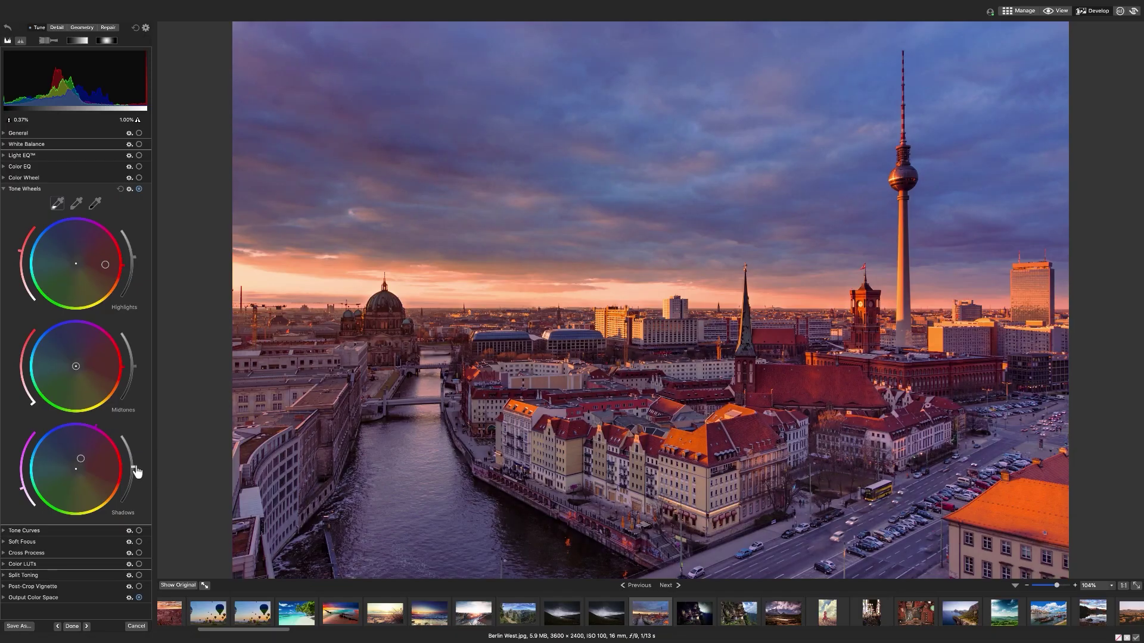
pyautogui.moveTo(235, 464); pyautogui.dragTo(243, 462)
pyautogui.moveTo(84, 457)
pyautogui.mouseDown()
pyautogui.moveTo(136, 484)
pyautogui.moveTo(127, 494)
pyautogui.mouseUp()
pyautogui.moveTo(24, 484); pyautogui.dragTo(26, 494)
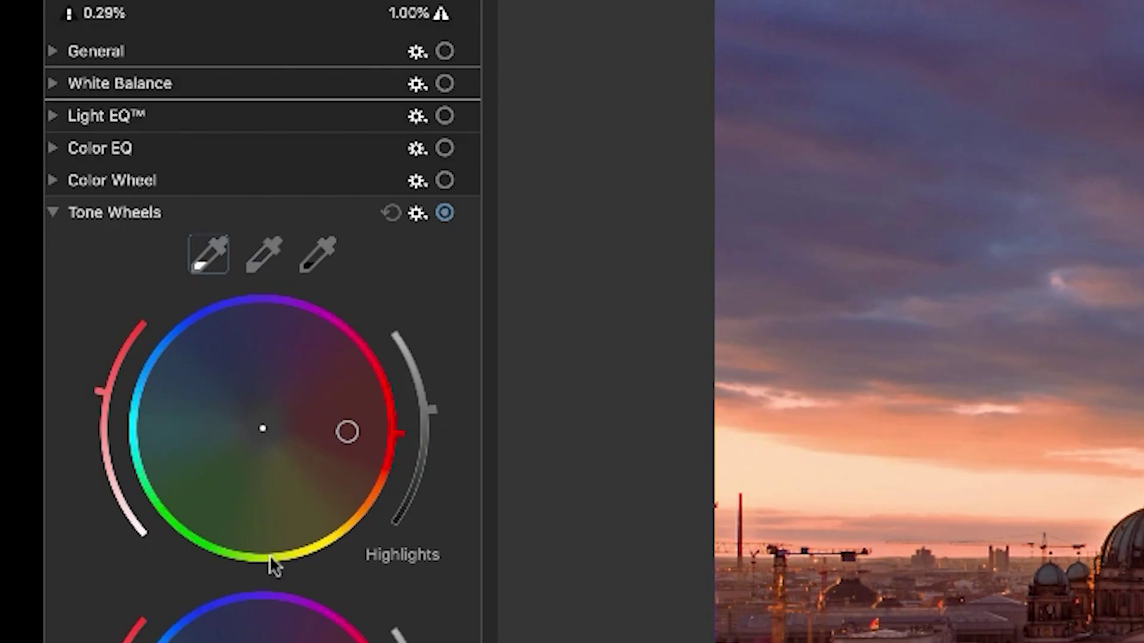
# Sample the sunlit orange building with the Midtones eyedropper to tint the midtones
pyautogui.click(264, 258)
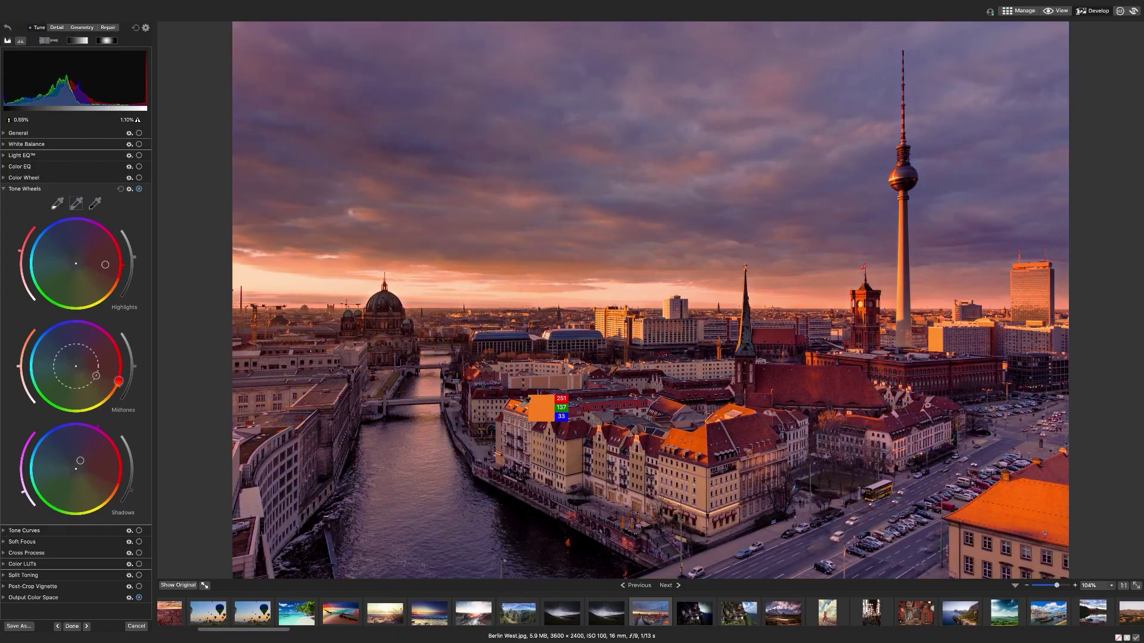
pyautogui.click(524, 404)
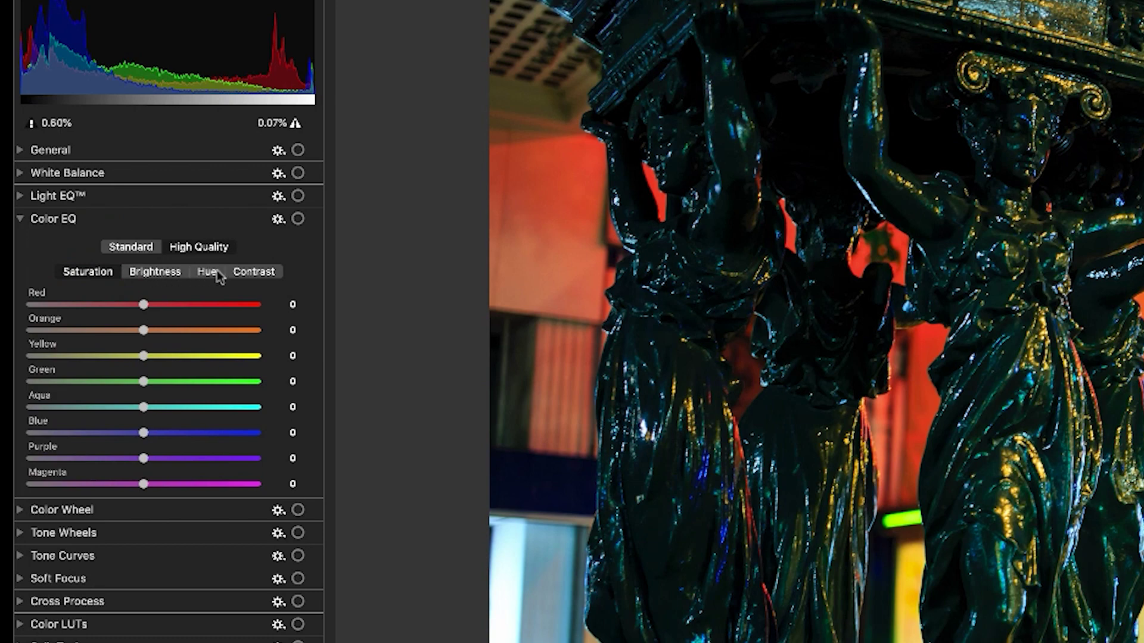
# Display the per-color Contrast adjustments of the Color EQ
pyautogui.click(245, 276)
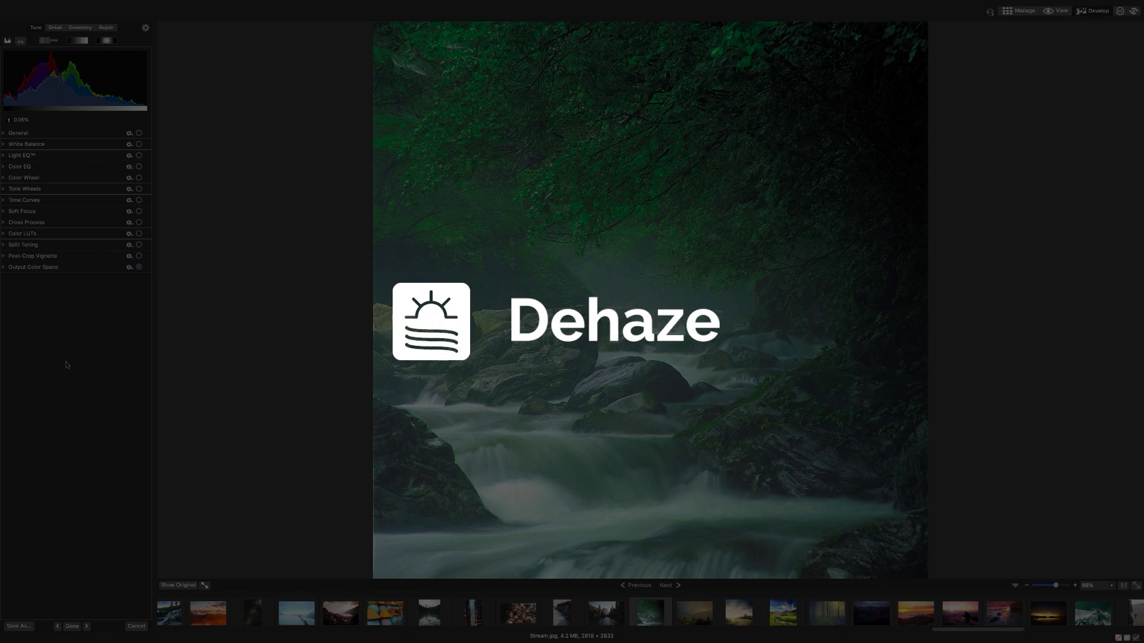
# Raise Dehaze to about 42 on Stream.jpg and open the misty forest photo
pyautogui.click(5, 134)
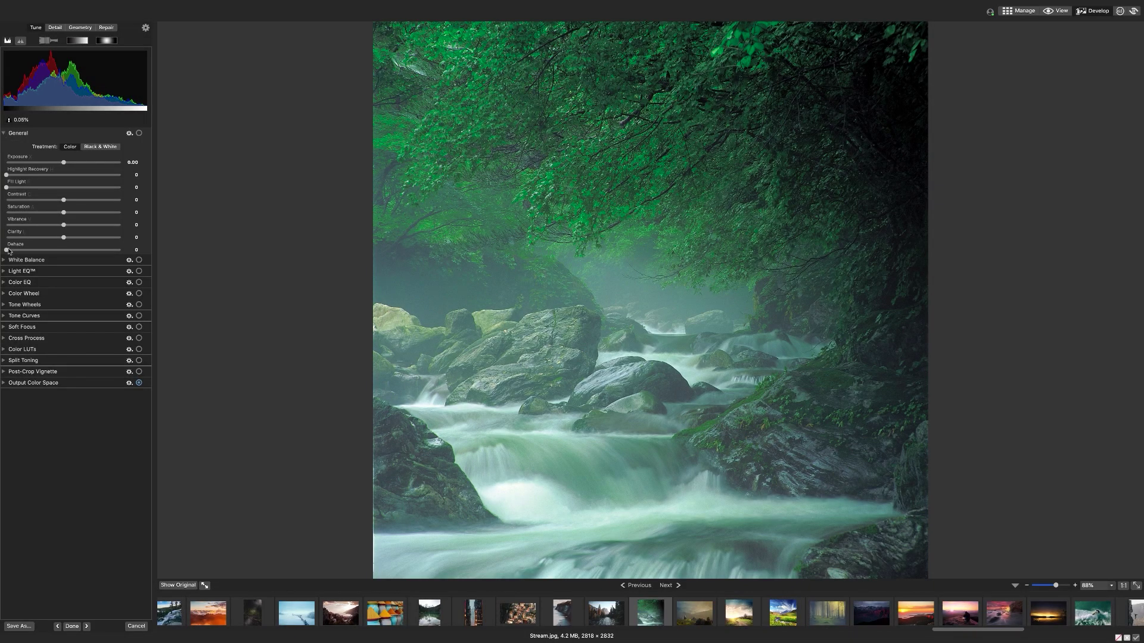
pyautogui.moveTo(8, 252); pyautogui.dragTo(41, 250)
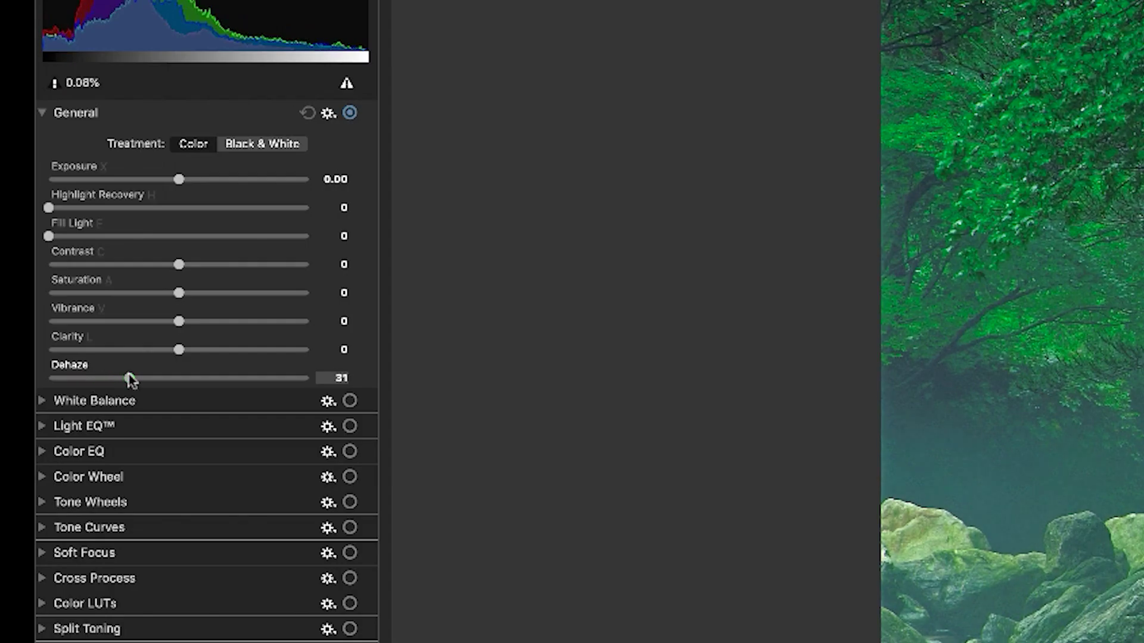
pyautogui.moveTo(130, 379); pyautogui.dragTo(160, 384)
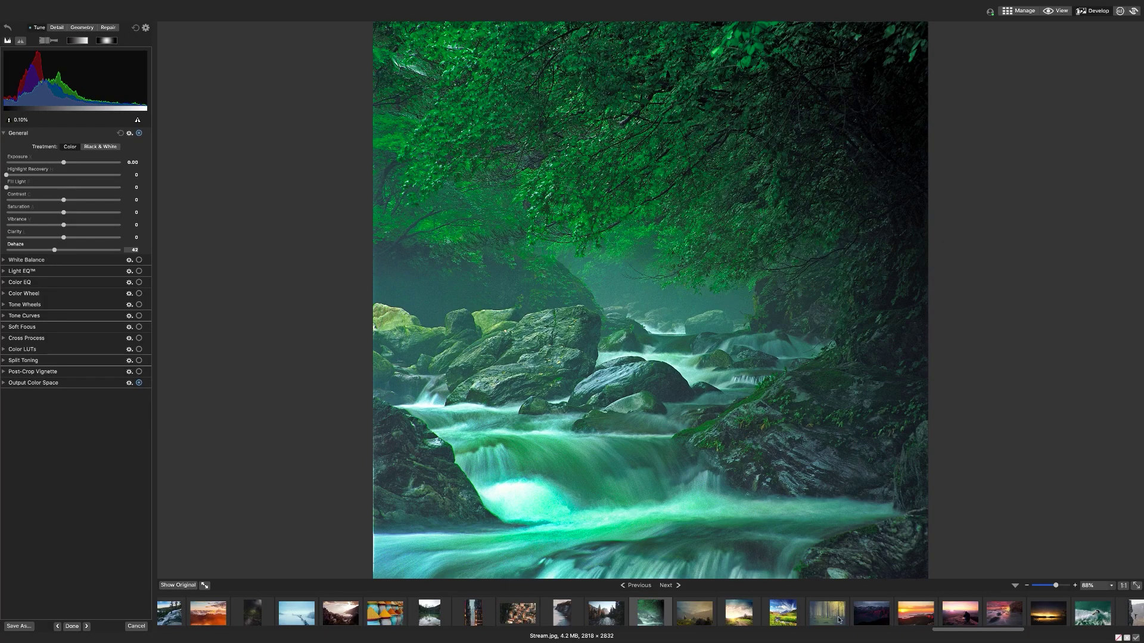
pyautogui.click(839, 620)
pyautogui.click(624, 200)
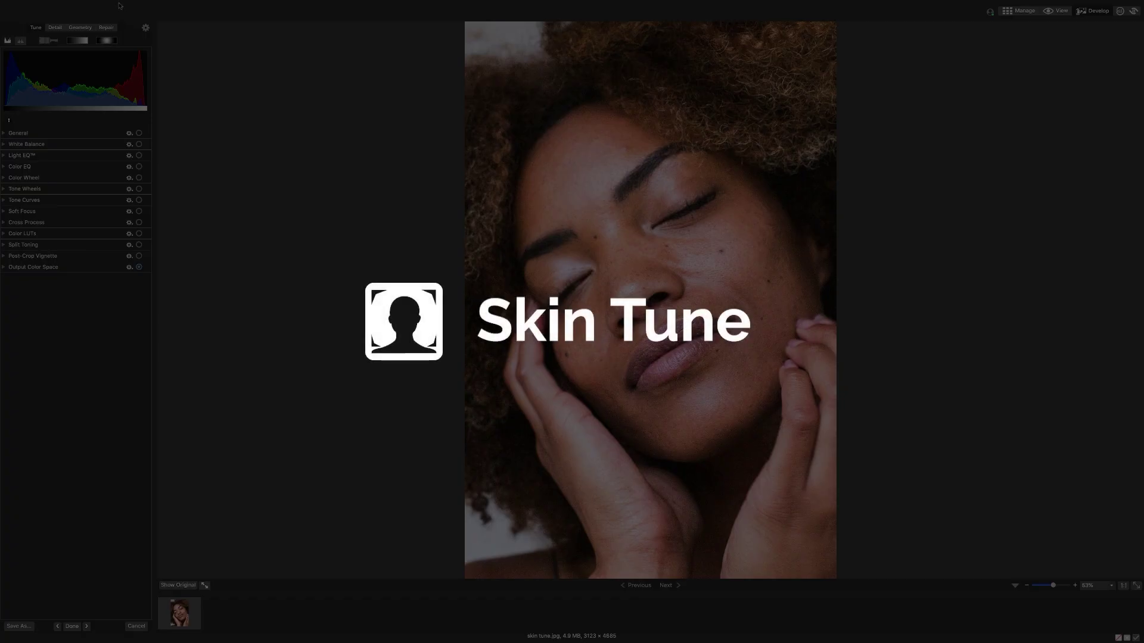
# On skin tune.jpg, set the Skin Tune Smoothing to about 39 and Glow to 14
pyautogui.click(54, 29)
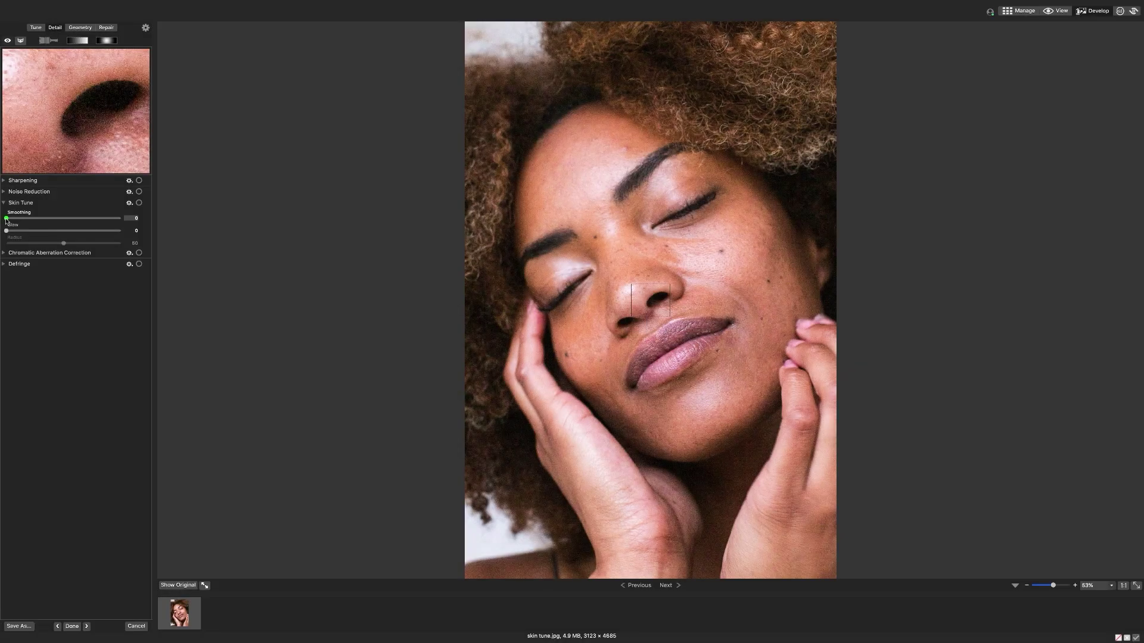
pyautogui.moveTo(6, 218); pyautogui.dragTo(28, 234)
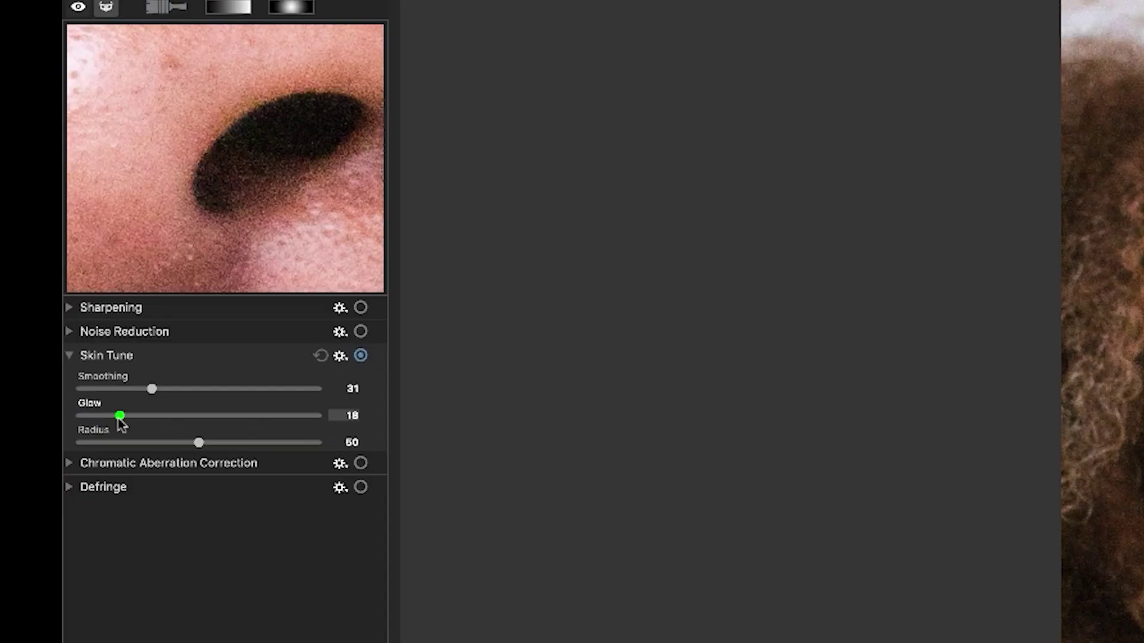
pyautogui.moveTo(152, 388); pyautogui.dragTo(172, 389)
pyautogui.moveTo(120, 416); pyautogui.dragTo(110, 416)
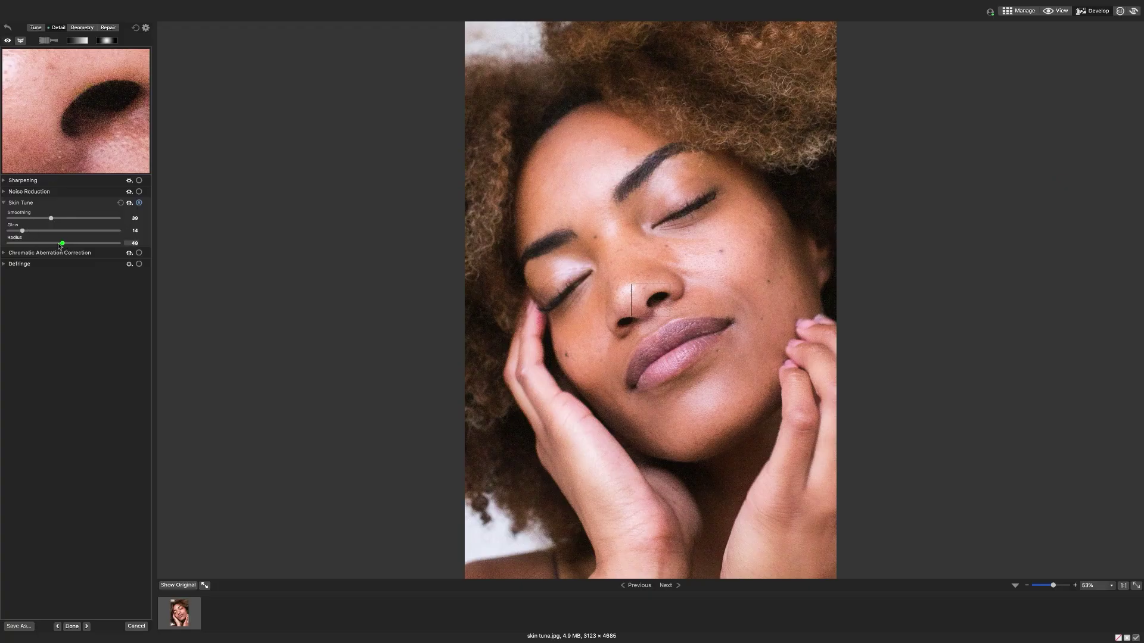
# Lower the Skin Tune Radius below its default of 50 and readjust the Glow
pyautogui.moveTo(198, 443); pyautogui.dragTo(154, 448)
pyautogui.moveTo(43, 246)
pyautogui.mouseDown()
pyautogui.moveTo(17, 246)
pyautogui.moveTo(121, 242)
pyautogui.moveTo(53, 244)
pyautogui.mouseUp()
pyautogui.moveTo(22, 230); pyautogui.dragTo(59, 220)
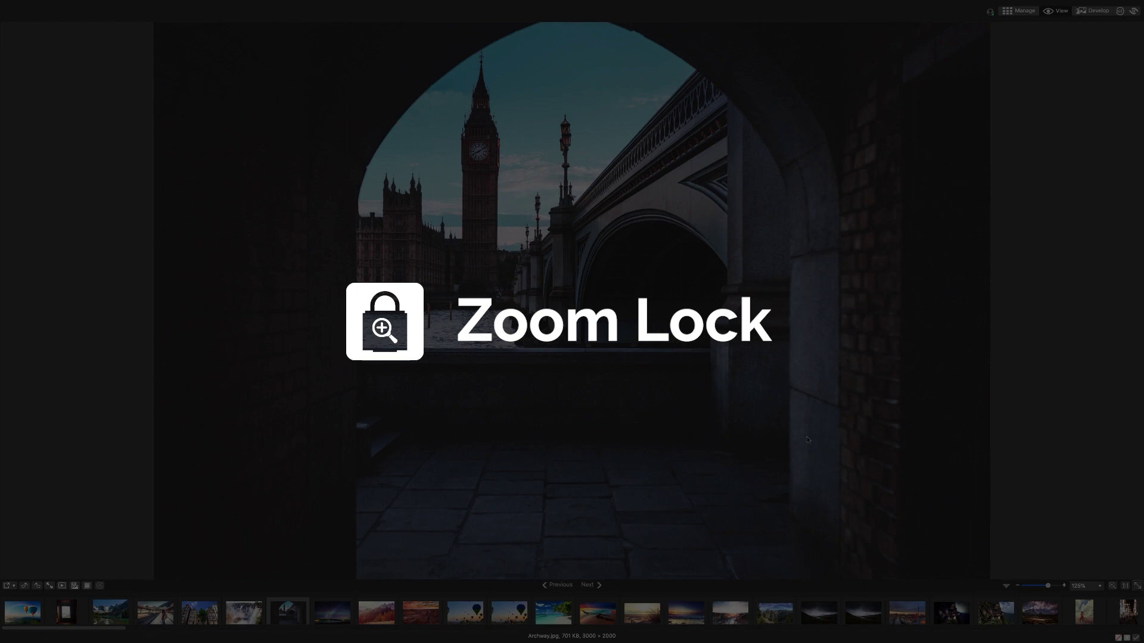
# Zoom in on Archway.jpg to 233% and turn on Zoom Lock
pyautogui.click(324, 615)
pyautogui.press('Left')
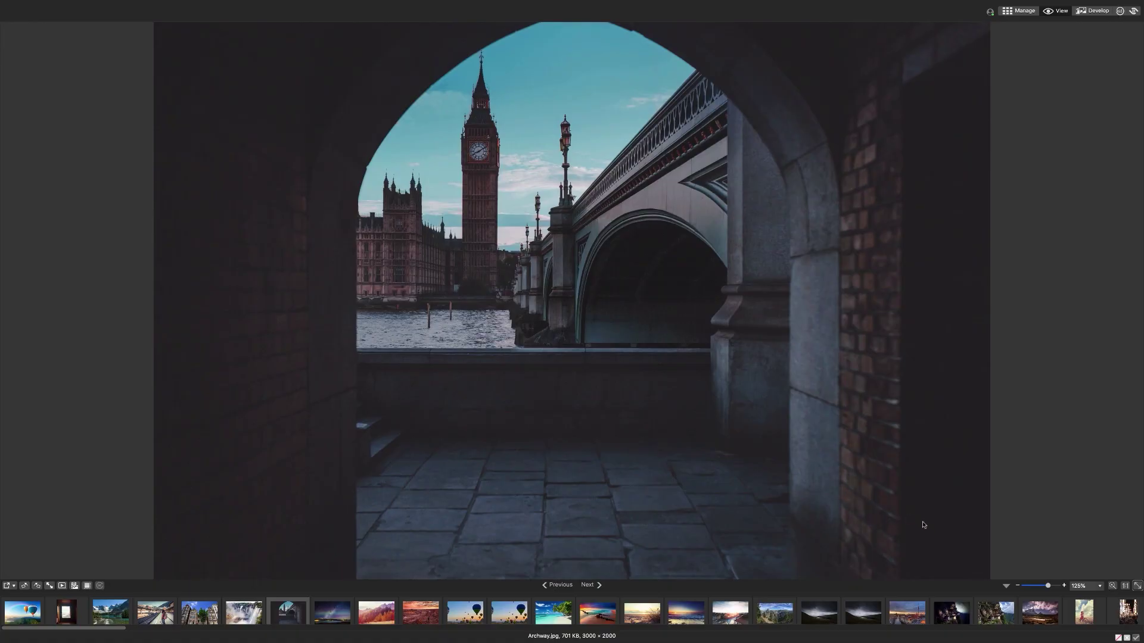
pyautogui.click(1049, 587)
pyautogui.moveTo(1049, 587); pyautogui.dragTo(1051, 588)
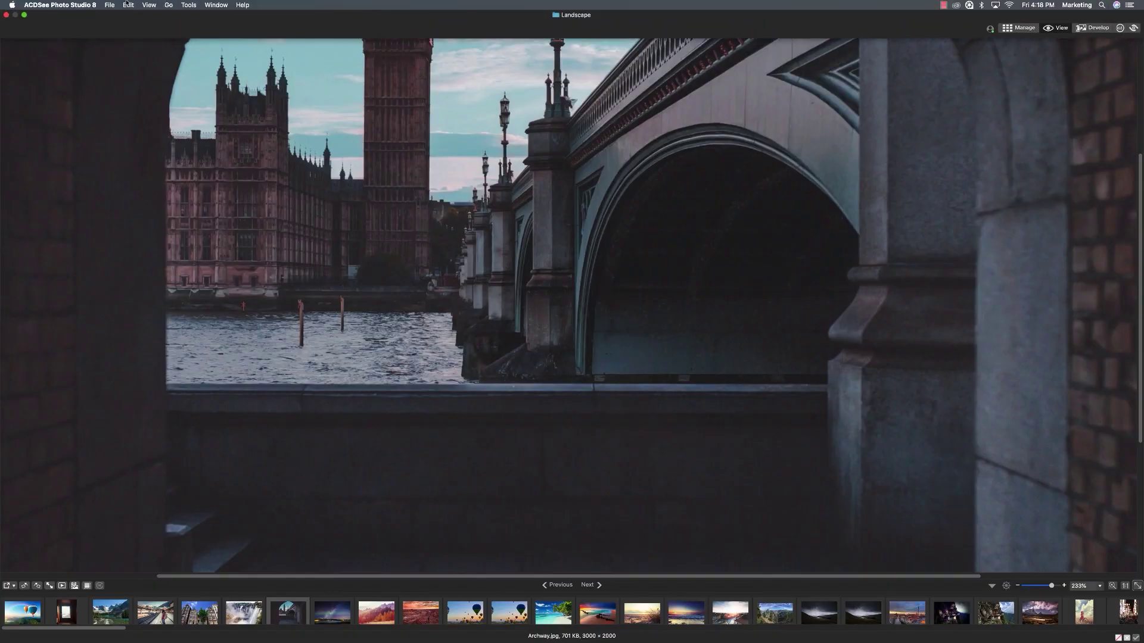
pyautogui.click(147, 4)
pyautogui.click(153, 151)
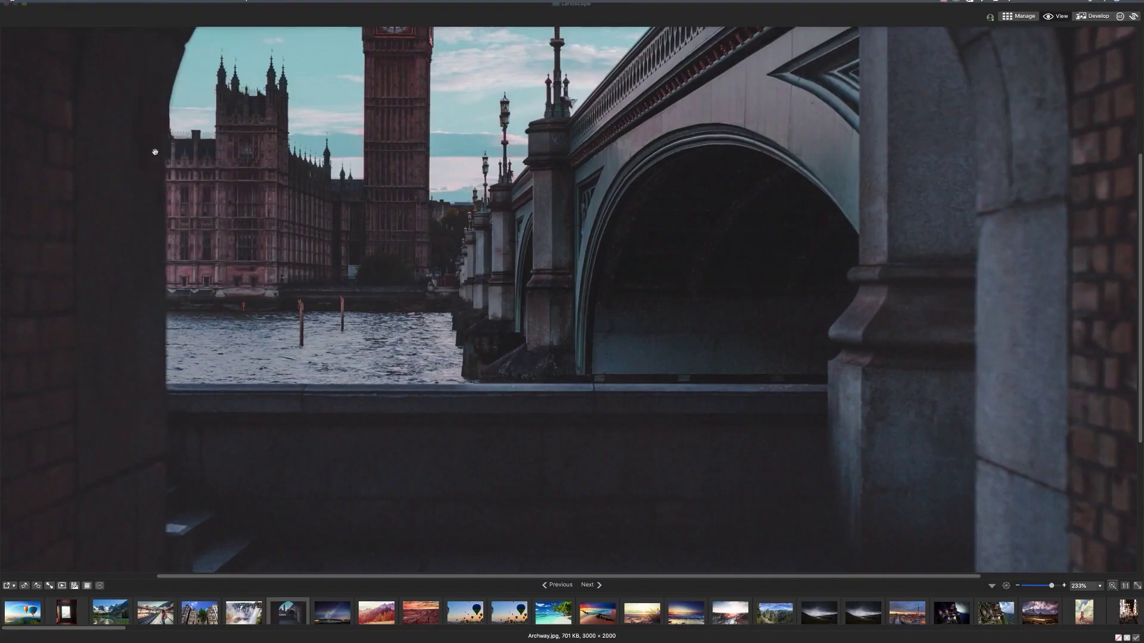
# Browse from Aurora Borealis.jpg through Badlands.jpg to Balloons copy.jpg to compare them at the locked zoom
pyautogui.click(338, 611)
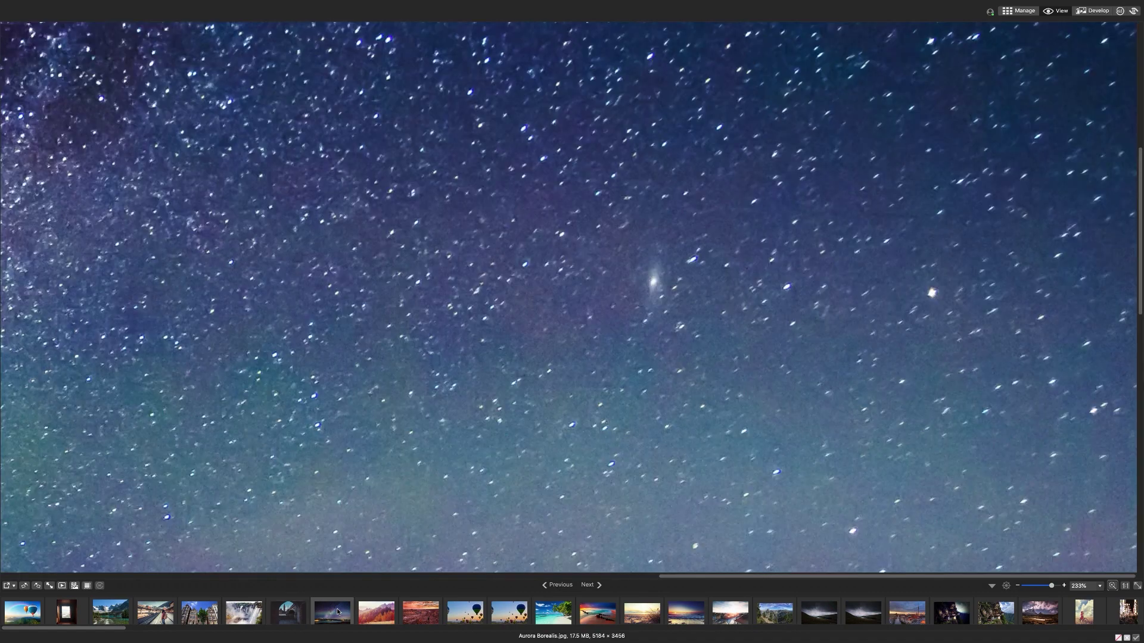
pyautogui.click(388, 611)
pyautogui.click(415, 614)
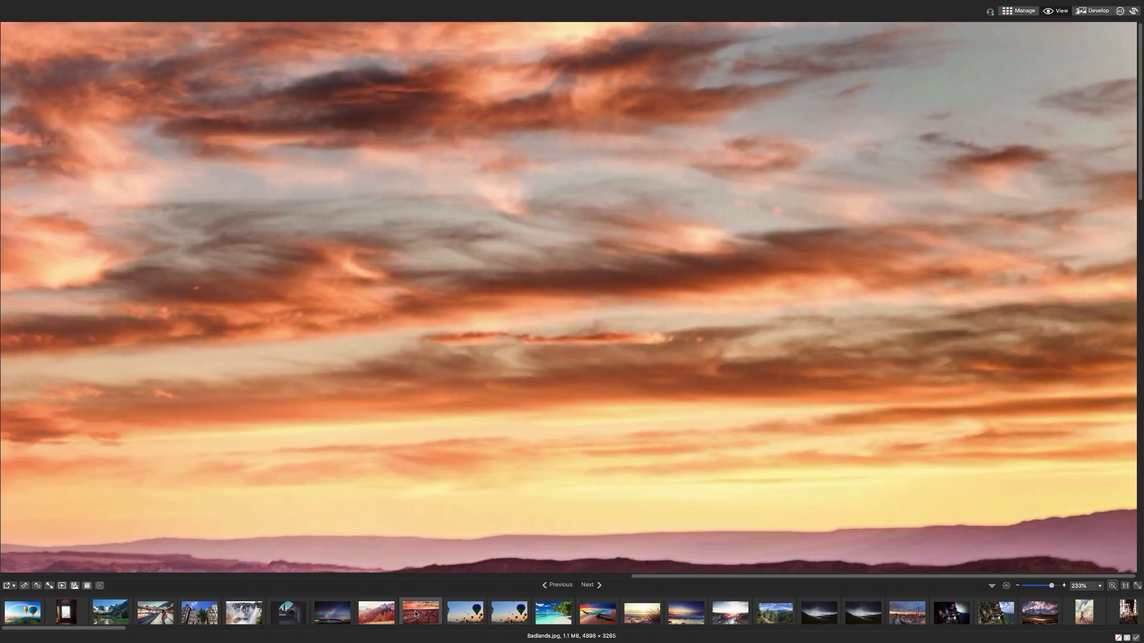
pyautogui.click(458, 612)
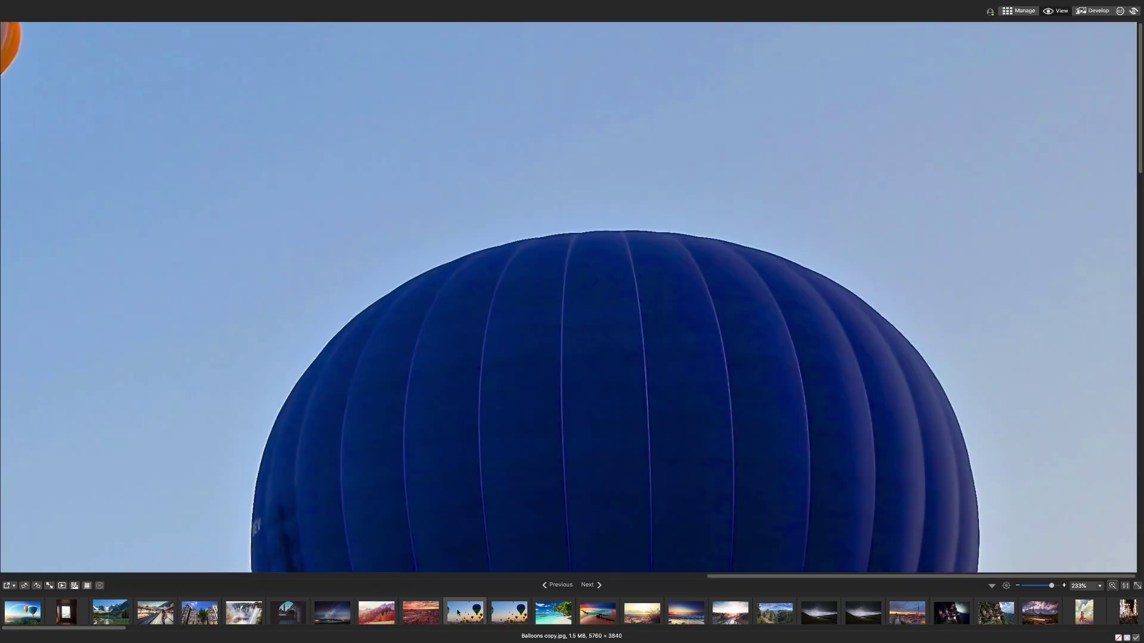
# Reset the balloon photo to fit the window, zoom Balloons.jpg out to 18%, and turn on Zoom Lock
pyautogui.click(1137, 587)
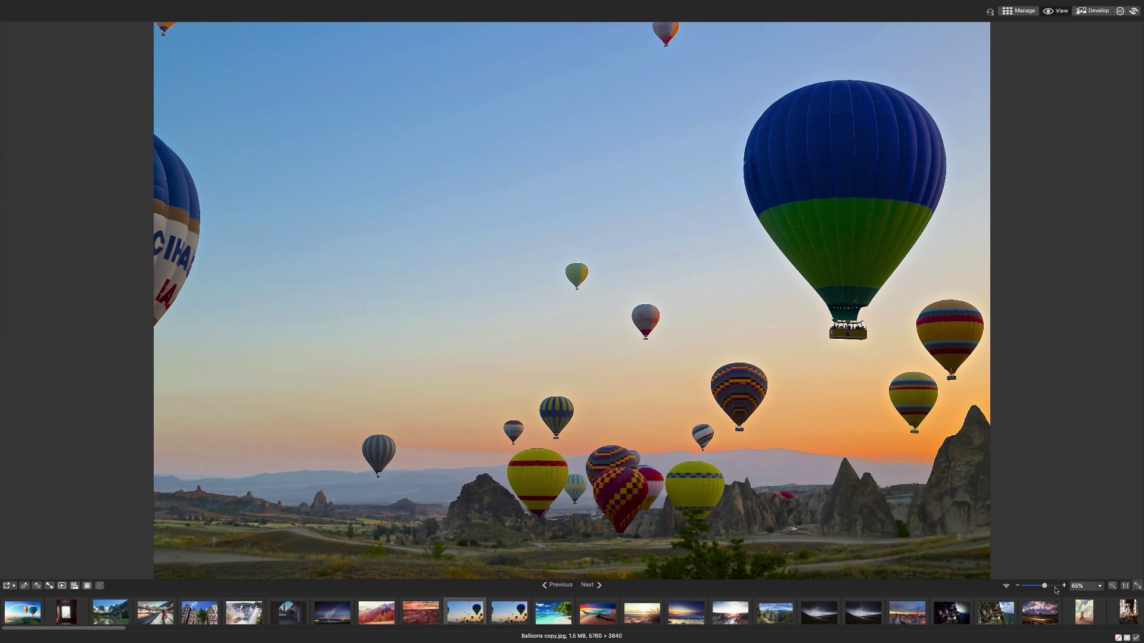
pyautogui.moveTo(1043, 586); pyautogui.dragTo(1041, 588)
pyautogui.press('Right')
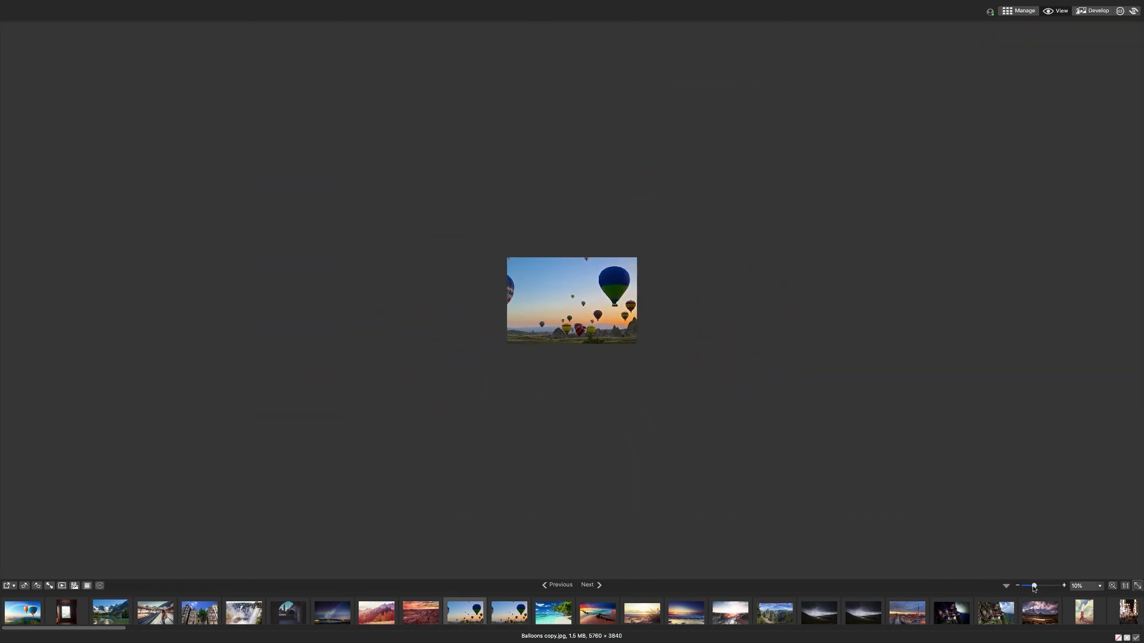
pyautogui.click(148, 4)
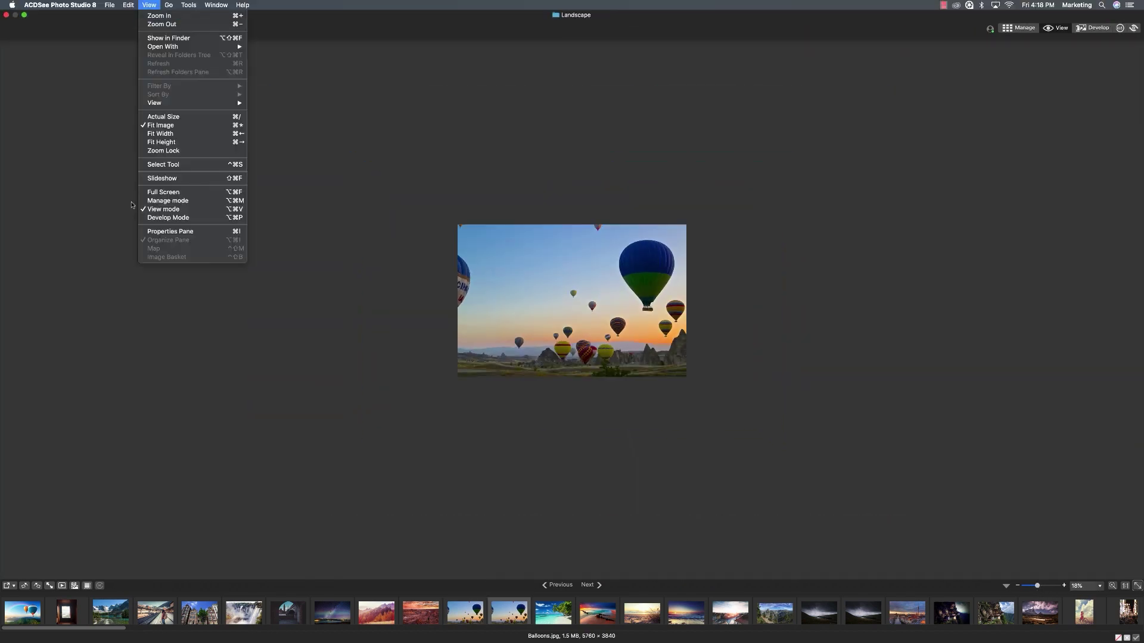
pyautogui.click(160, 154)
# Browse from Beach Sunset.jpg to Beautiful City.jpg to check the locked reduced zoom
pyautogui.click(605, 613)
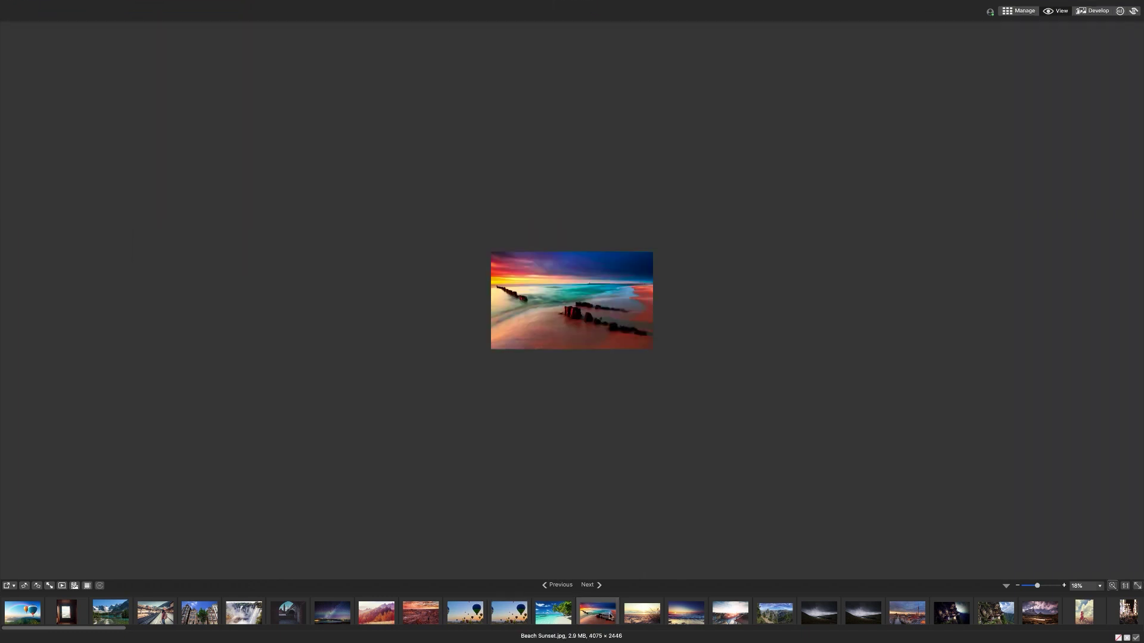
pyautogui.click(654, 614)
pyautogui.click(691, 619)
pyautogui.click(722, 616)
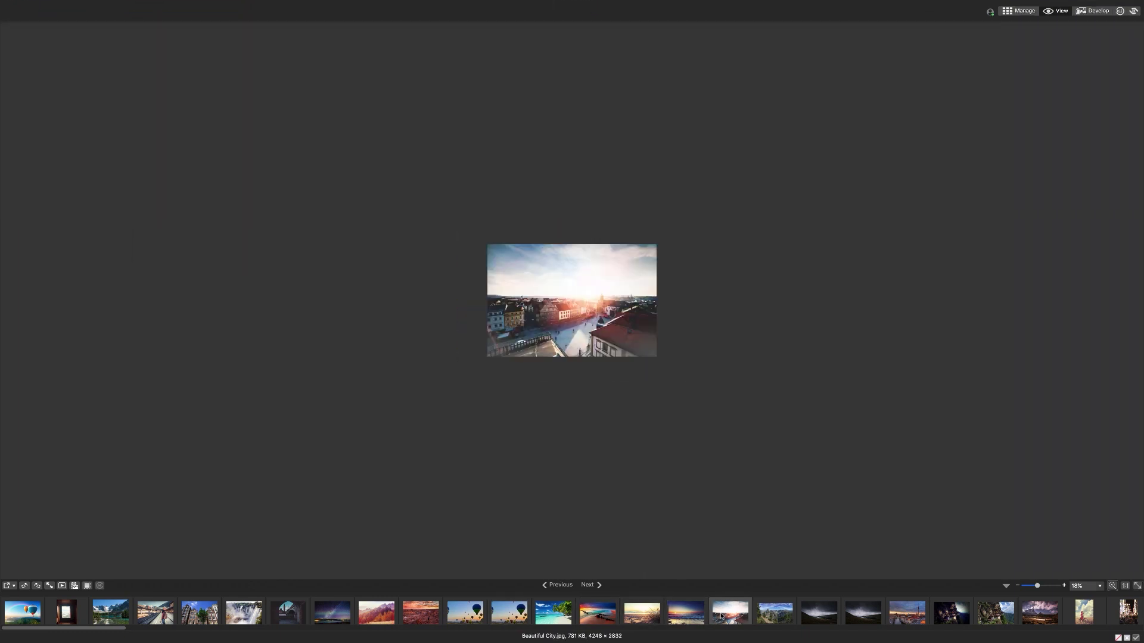